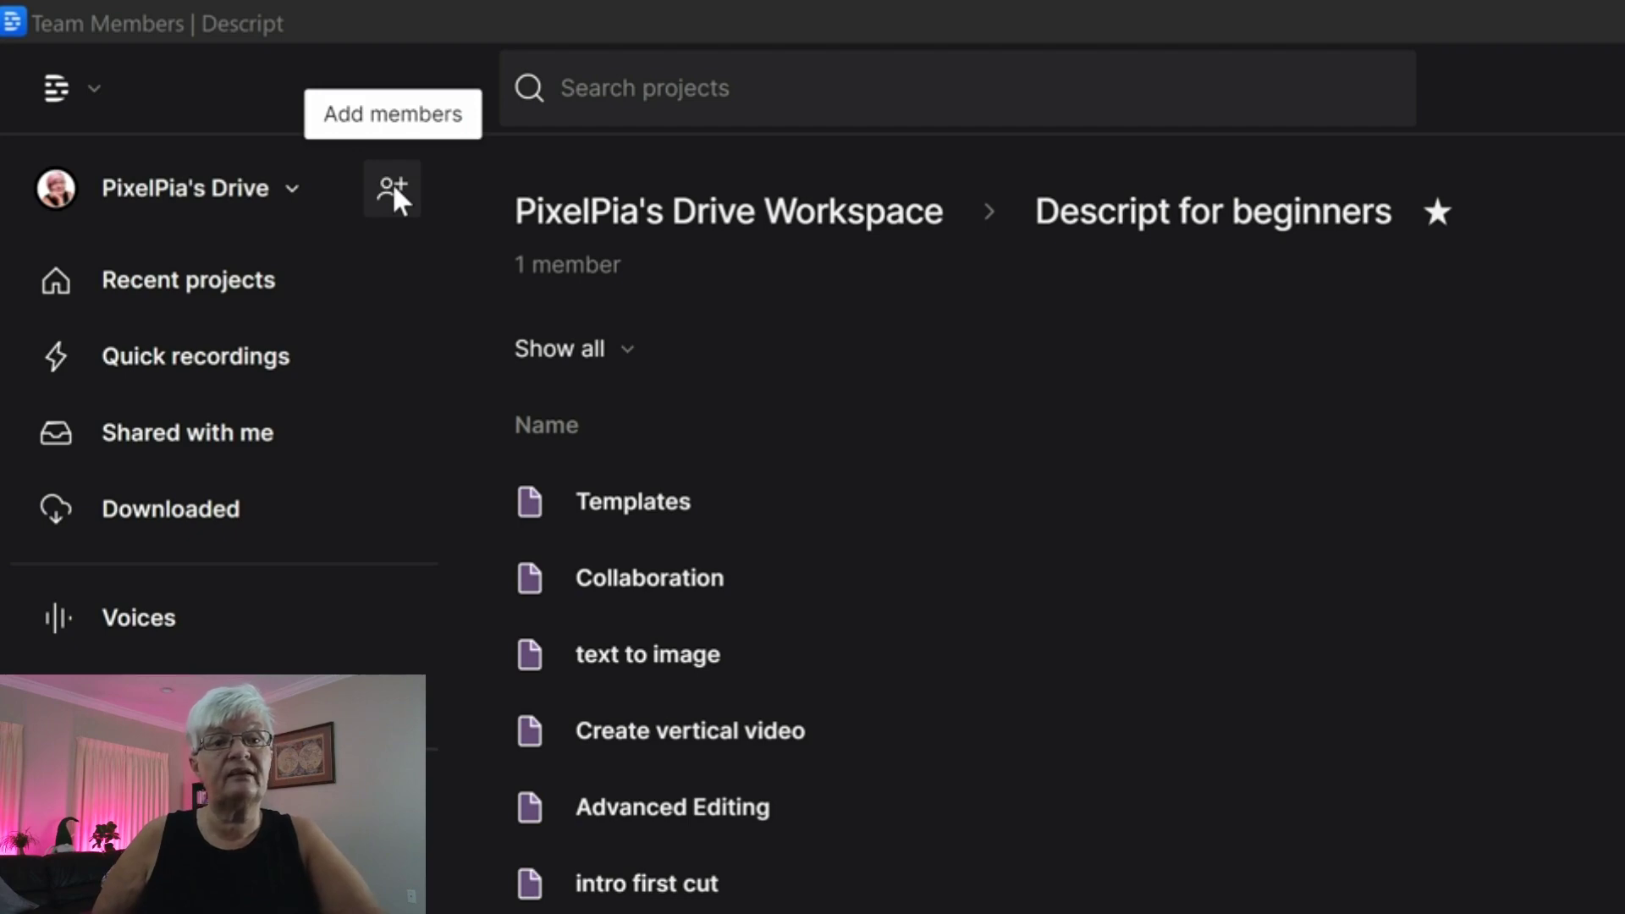
Start a member invite for PixelPia's Drive, switch the role to Basic, then back to Editor.
click(394, 190)
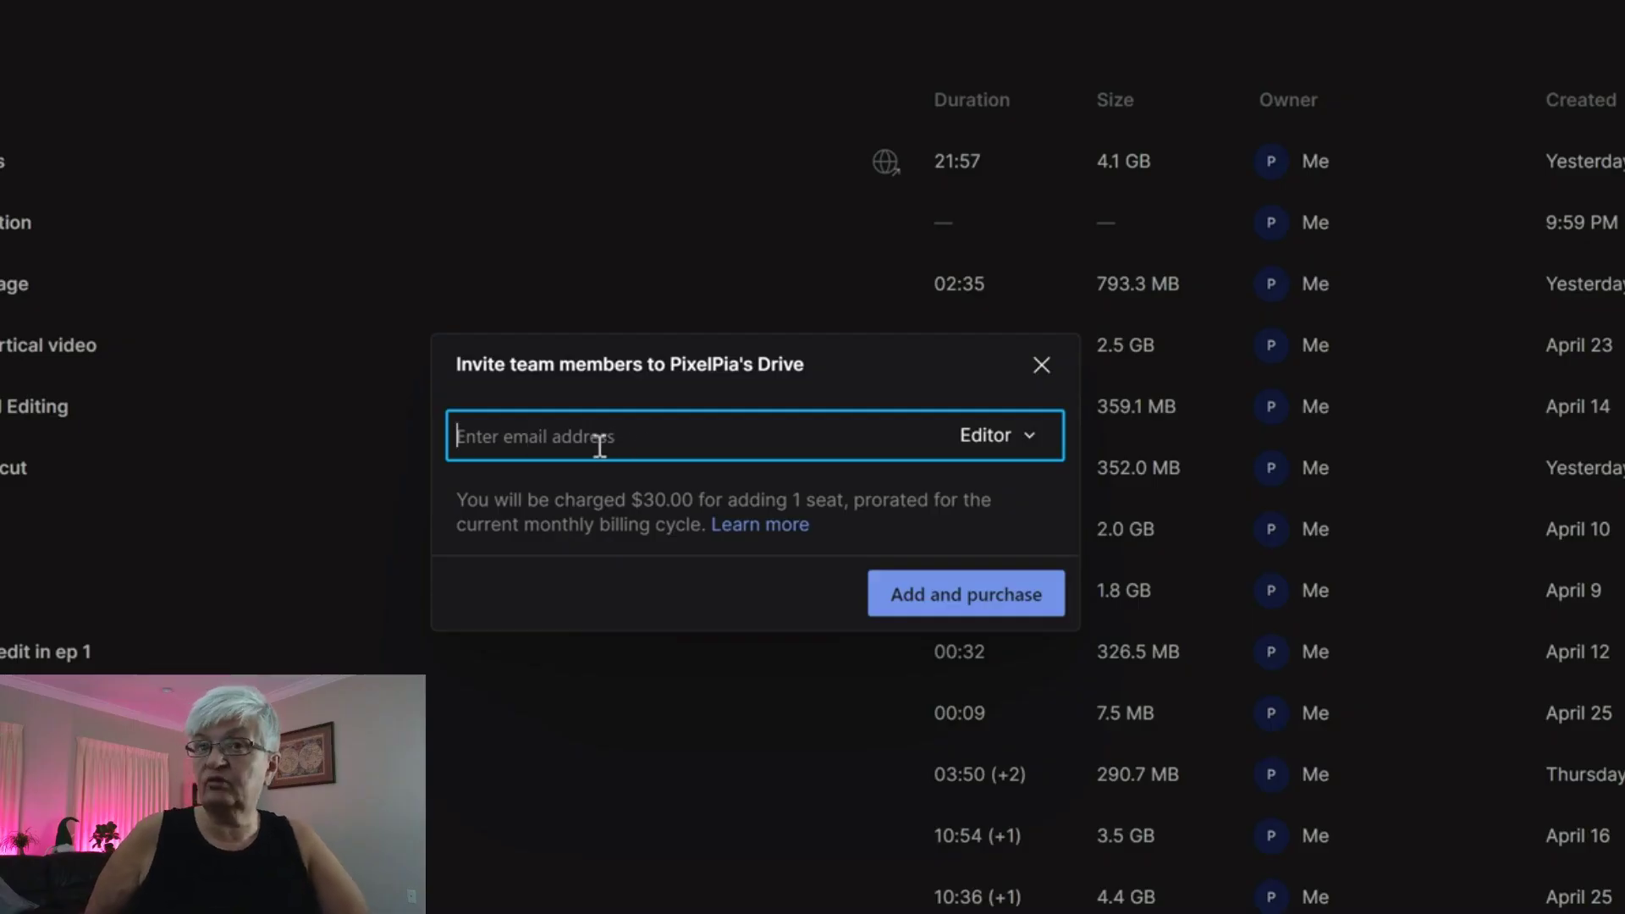
click(1031, 436)
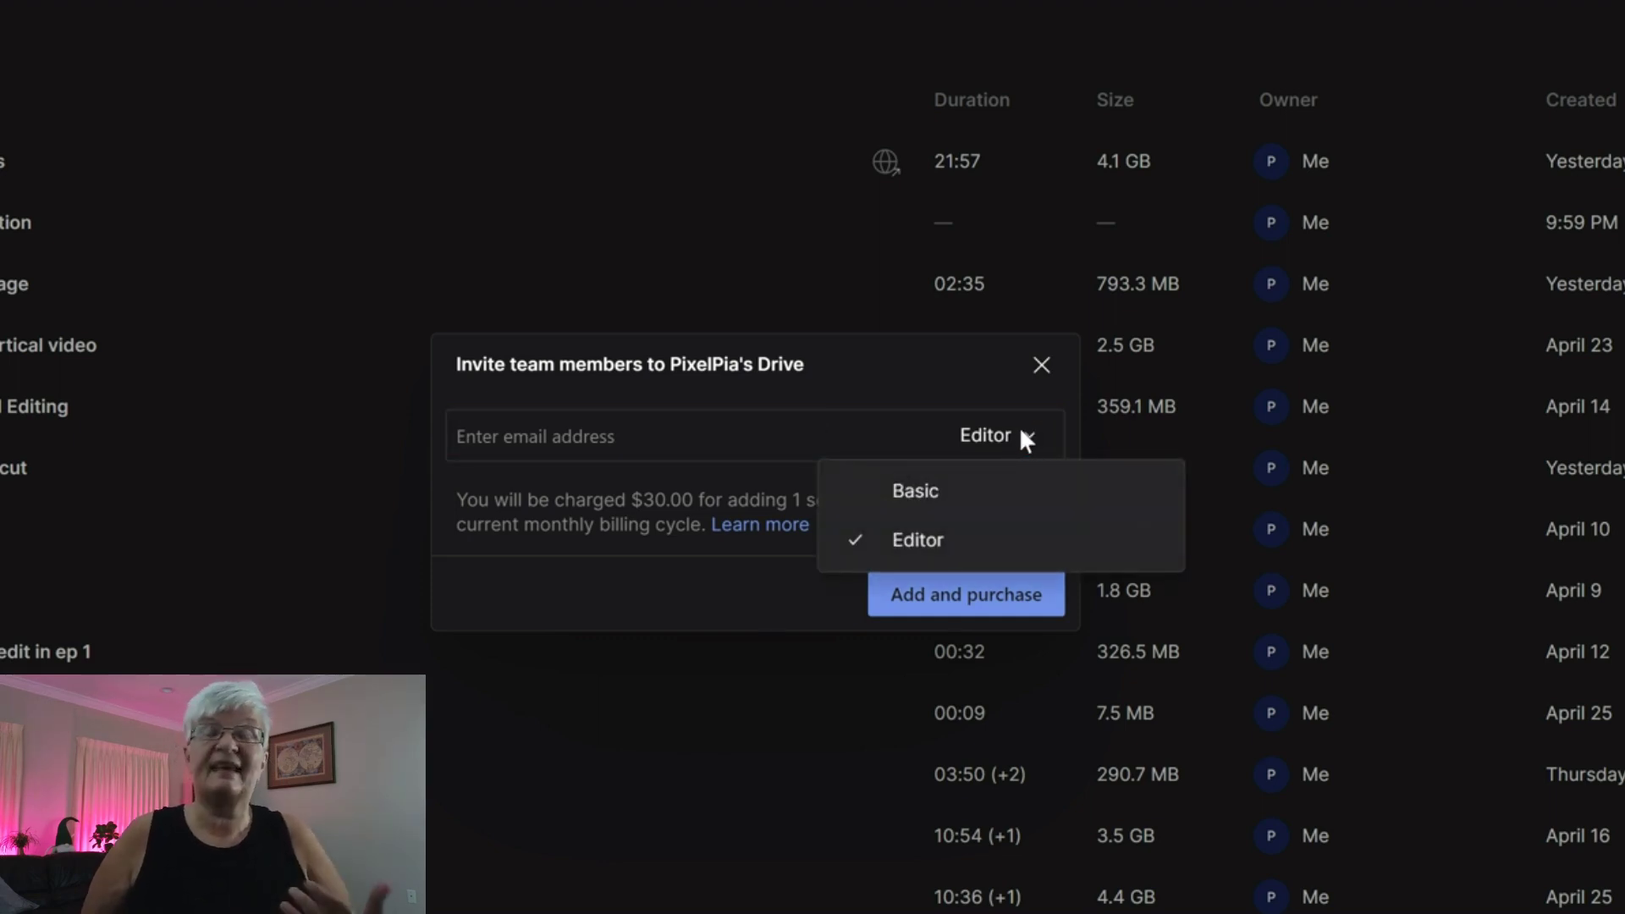
click(935, 499)
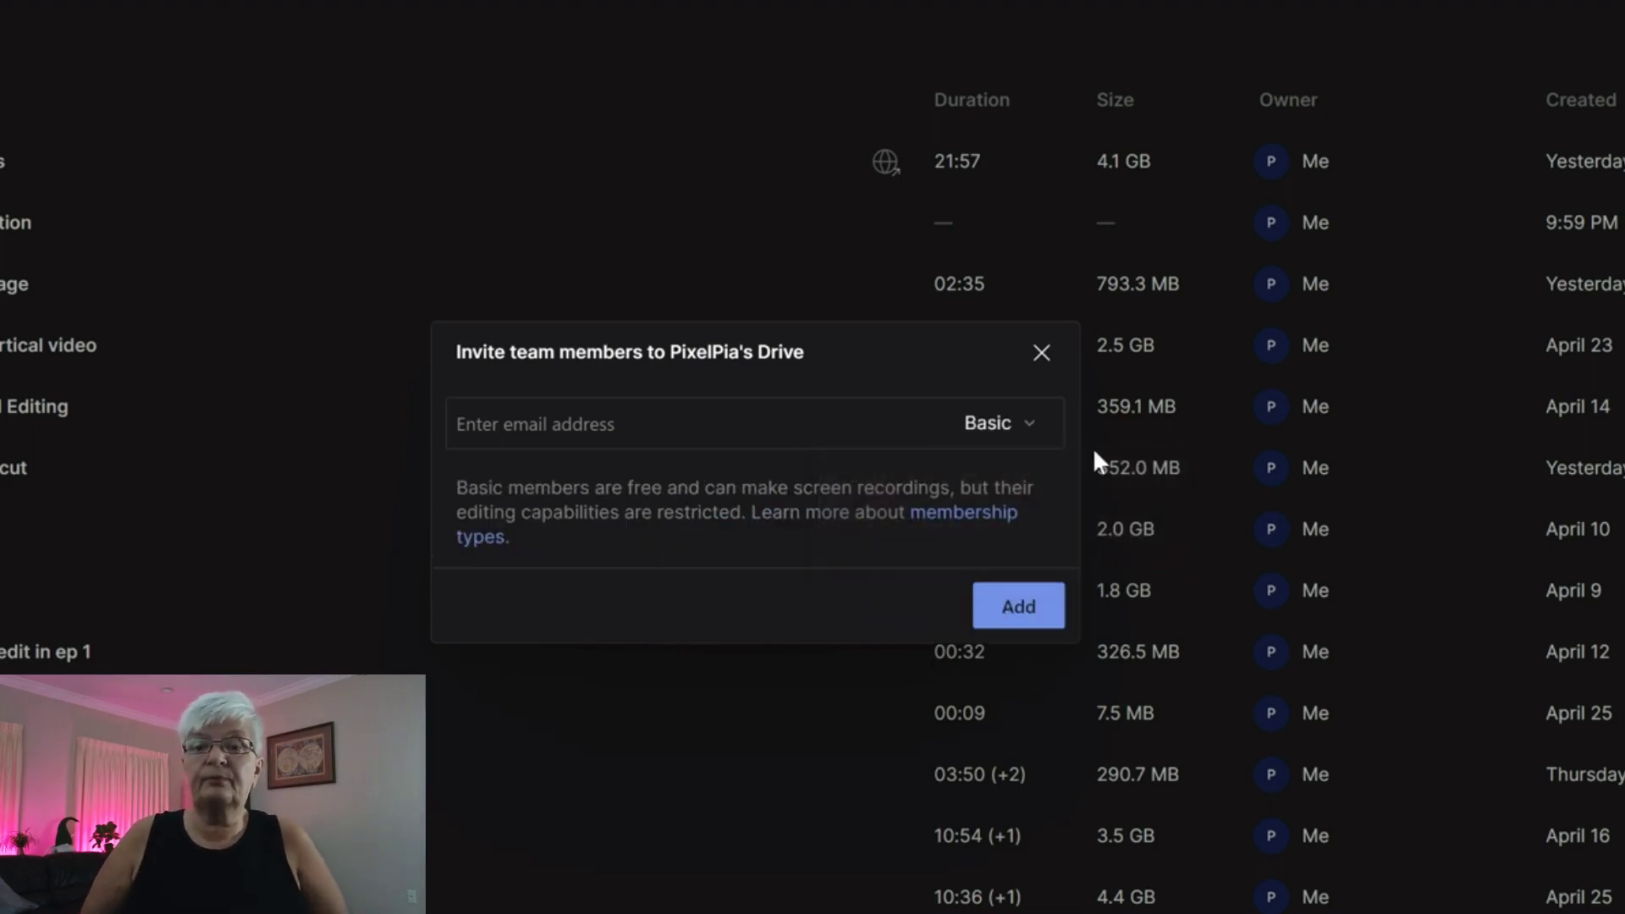
click(1021, 428)
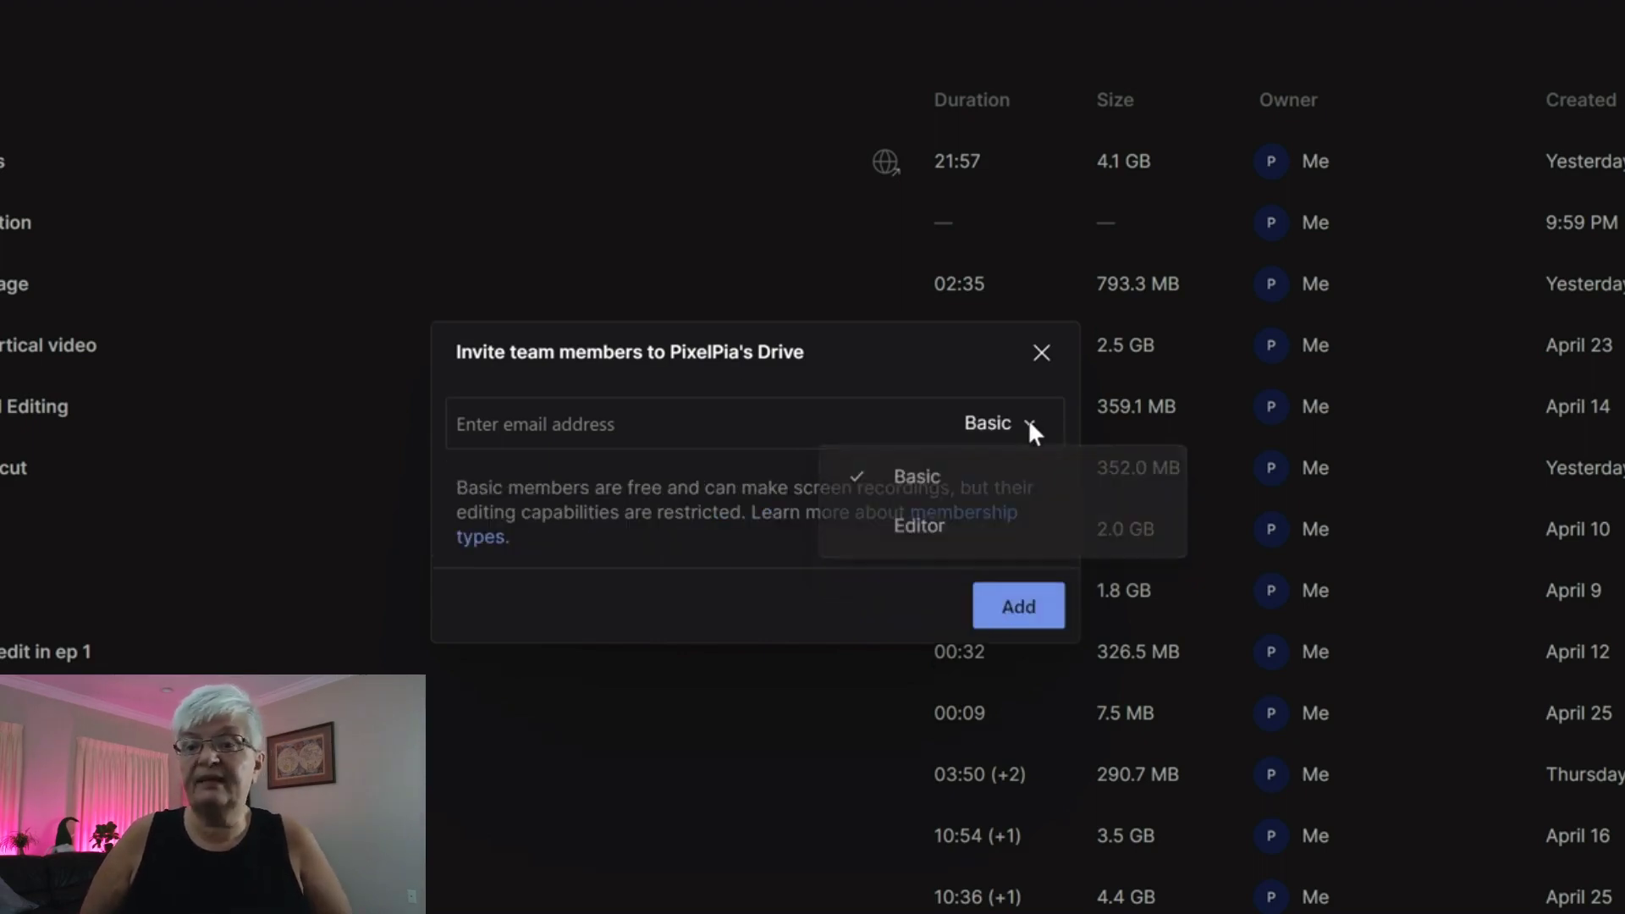
click(932, 542)
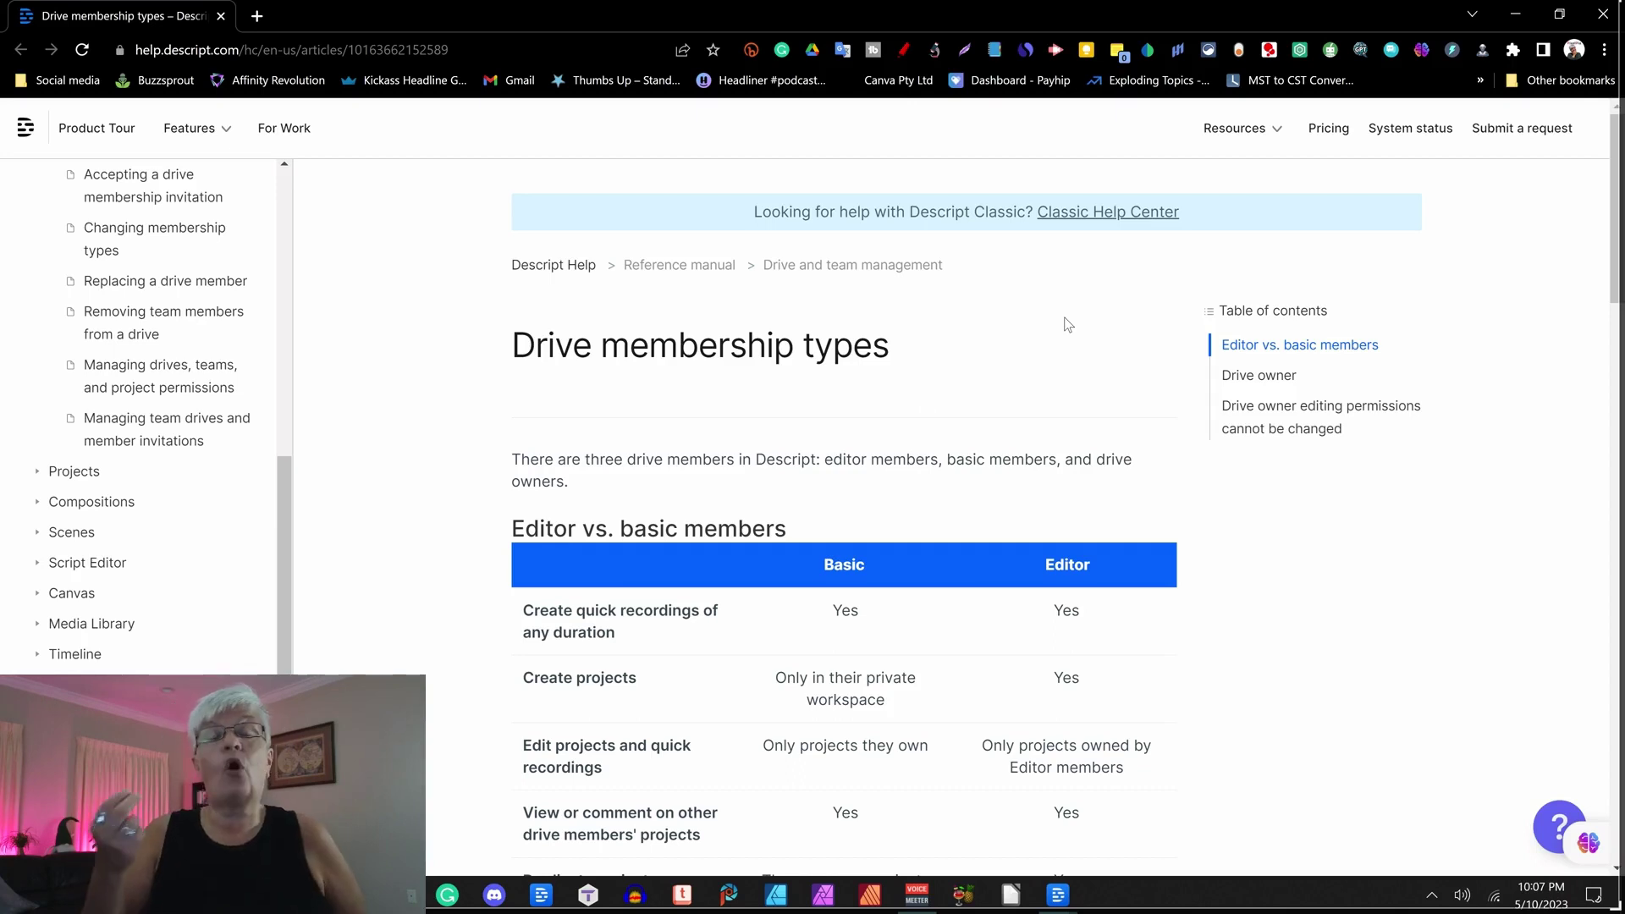
Scroll the Drive membership types article down to the Basic vs Editor comparison table.
scroll(1068, 324, down, 4)
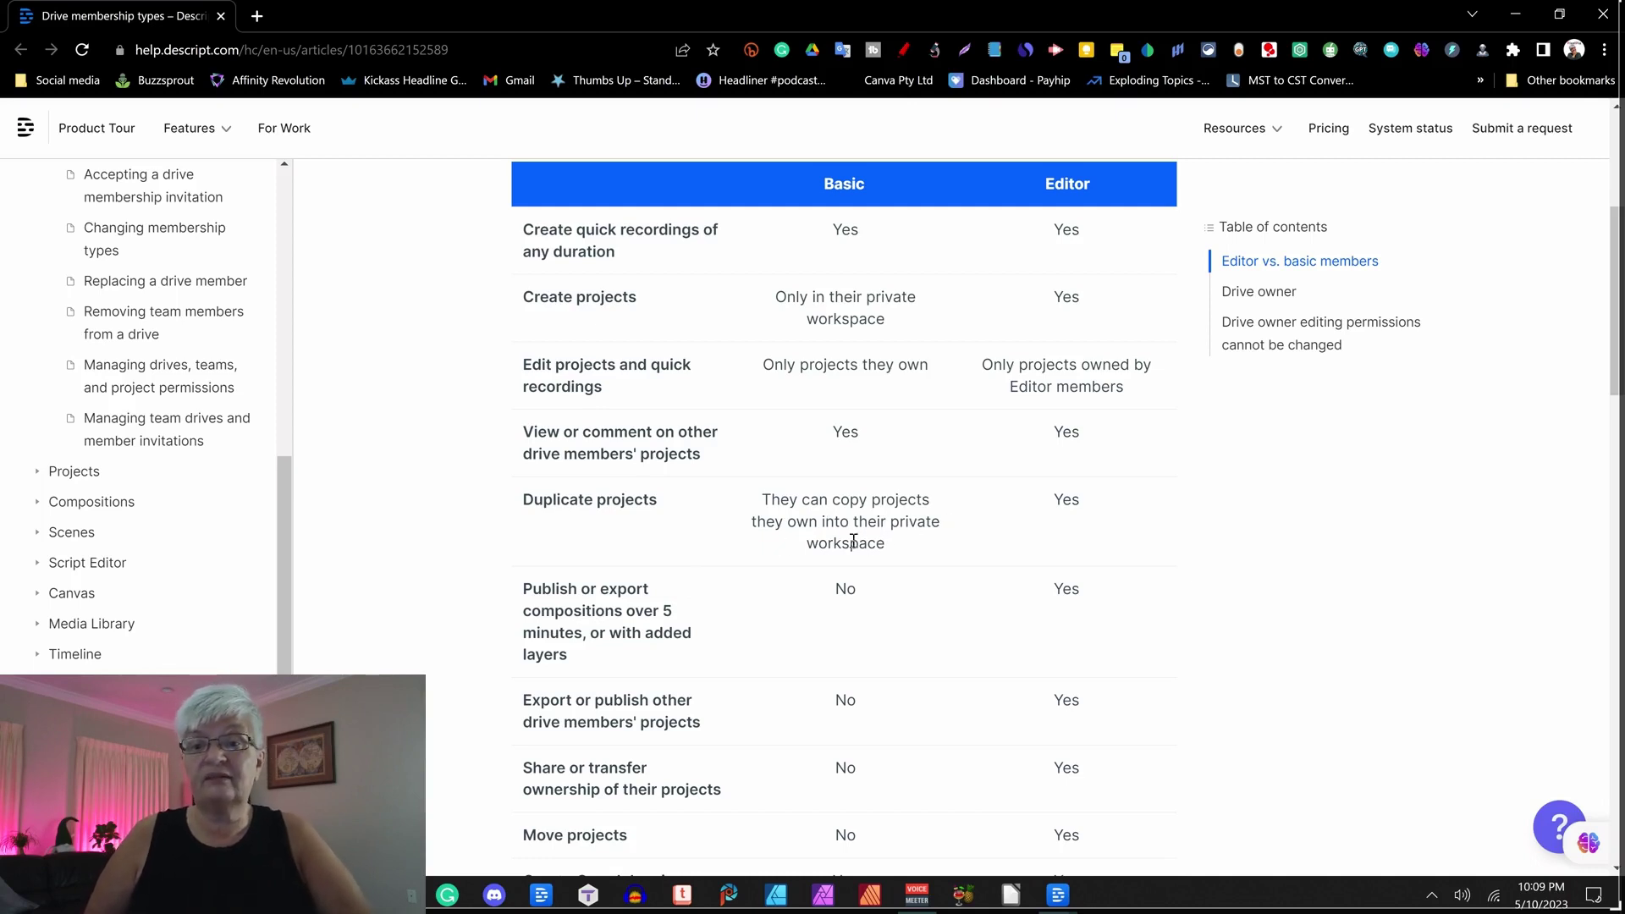
scroll(844, 523, down, 2)
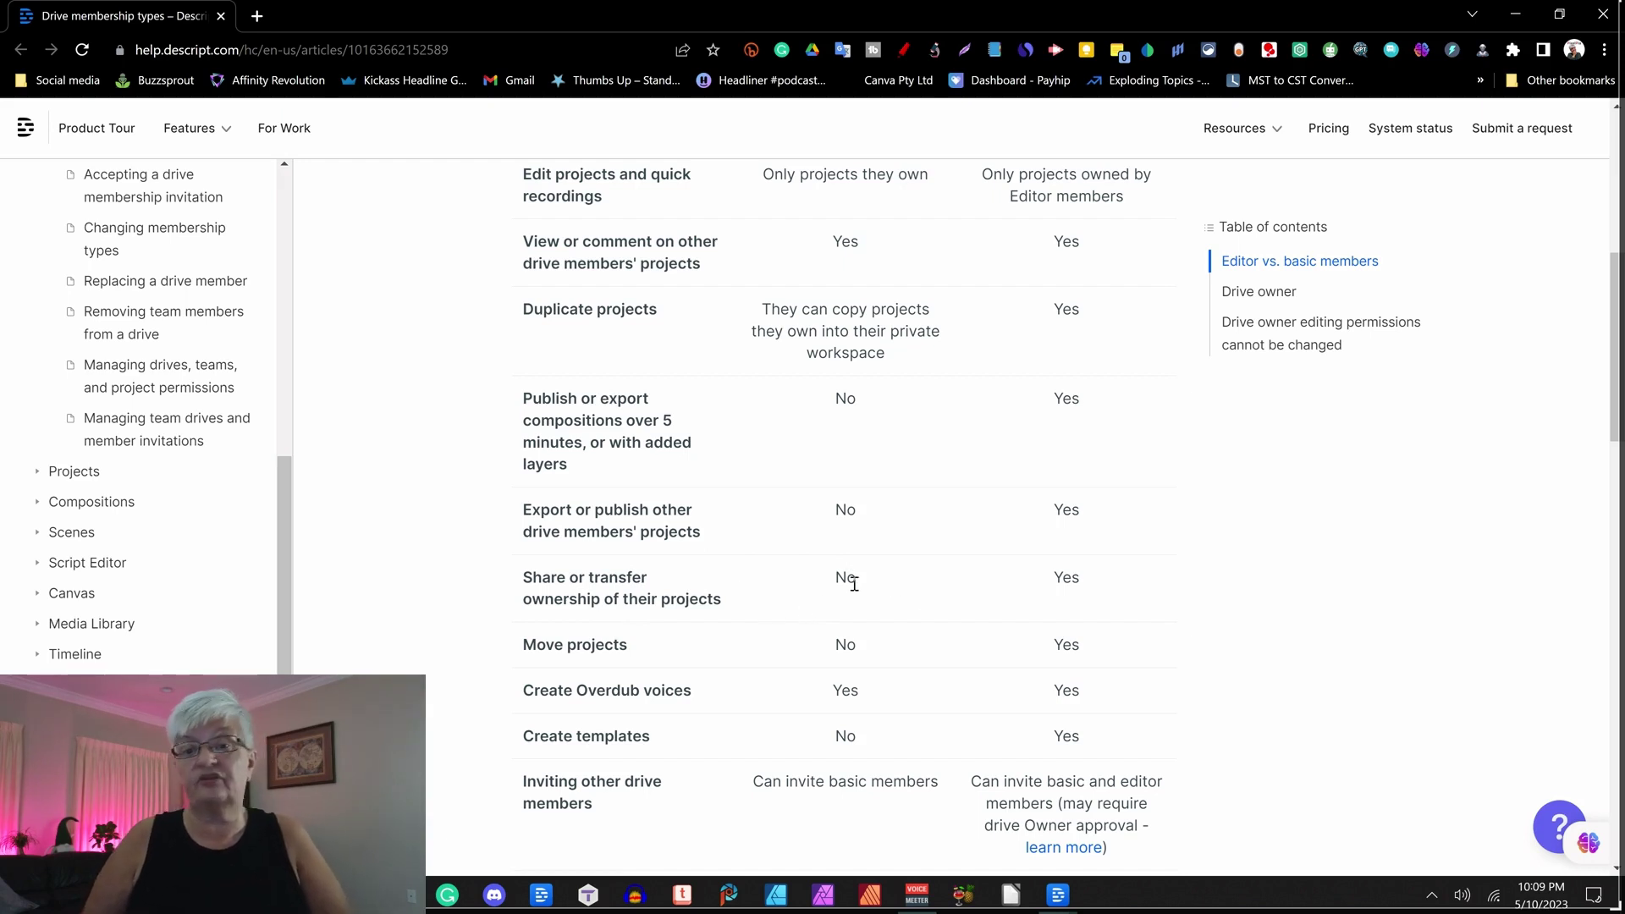
scroll(918, 592, down, 2)
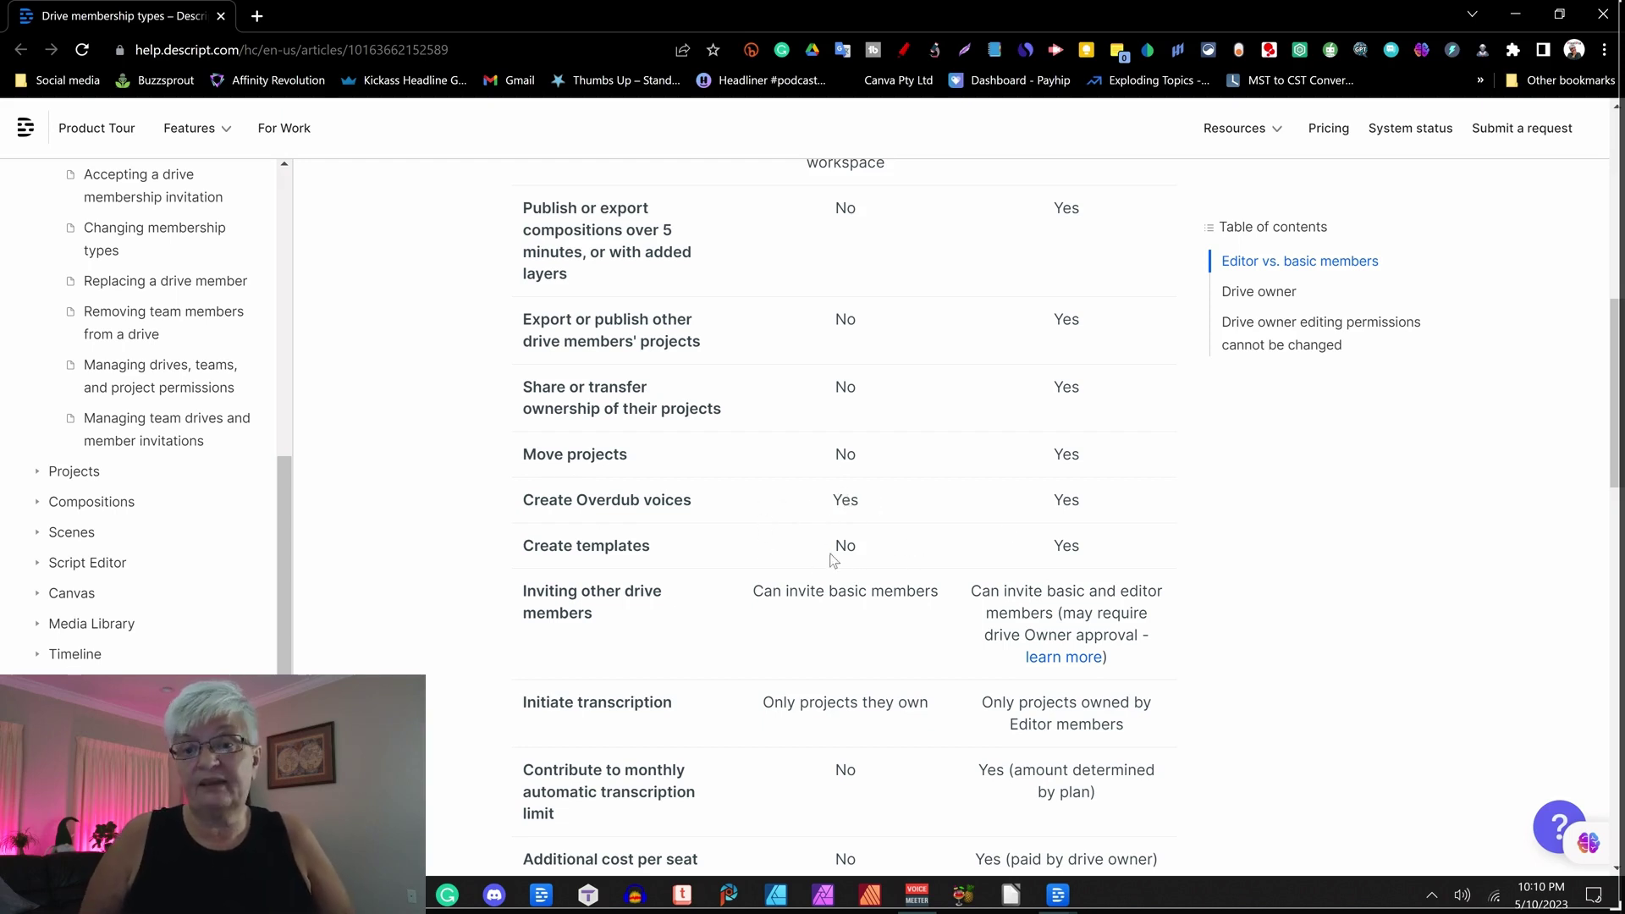
scroll(838, 539, down, 1)
scroll(841, 540, down, 1)
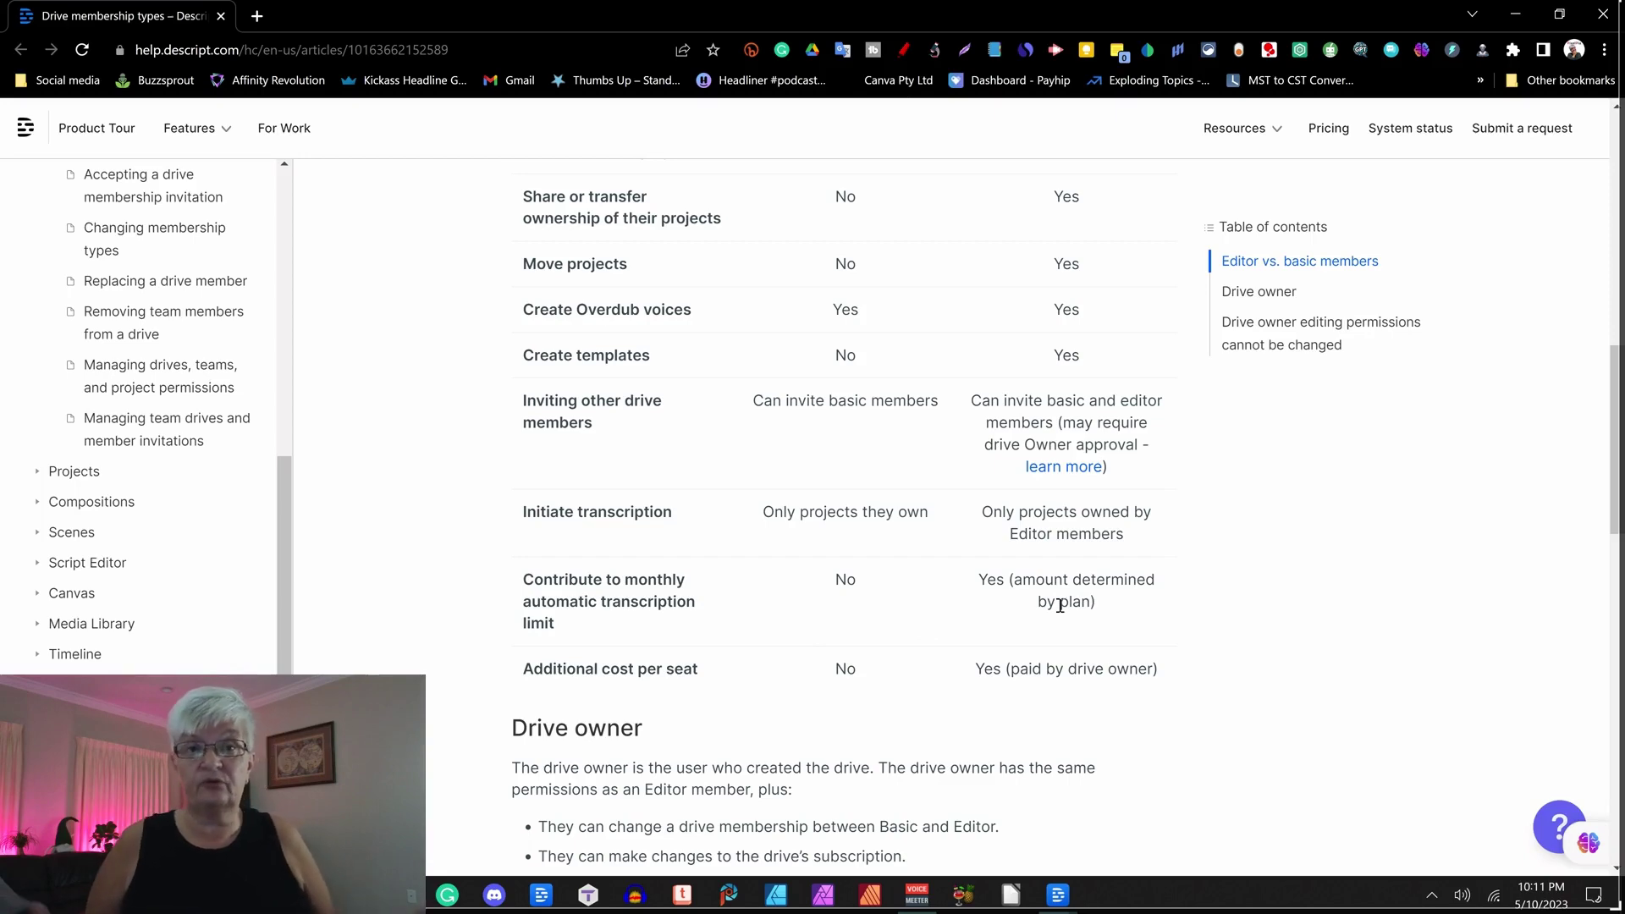
Read to the end of the membership article and return to Descript's invite dialog.
scroll(907, 582, down, 3)
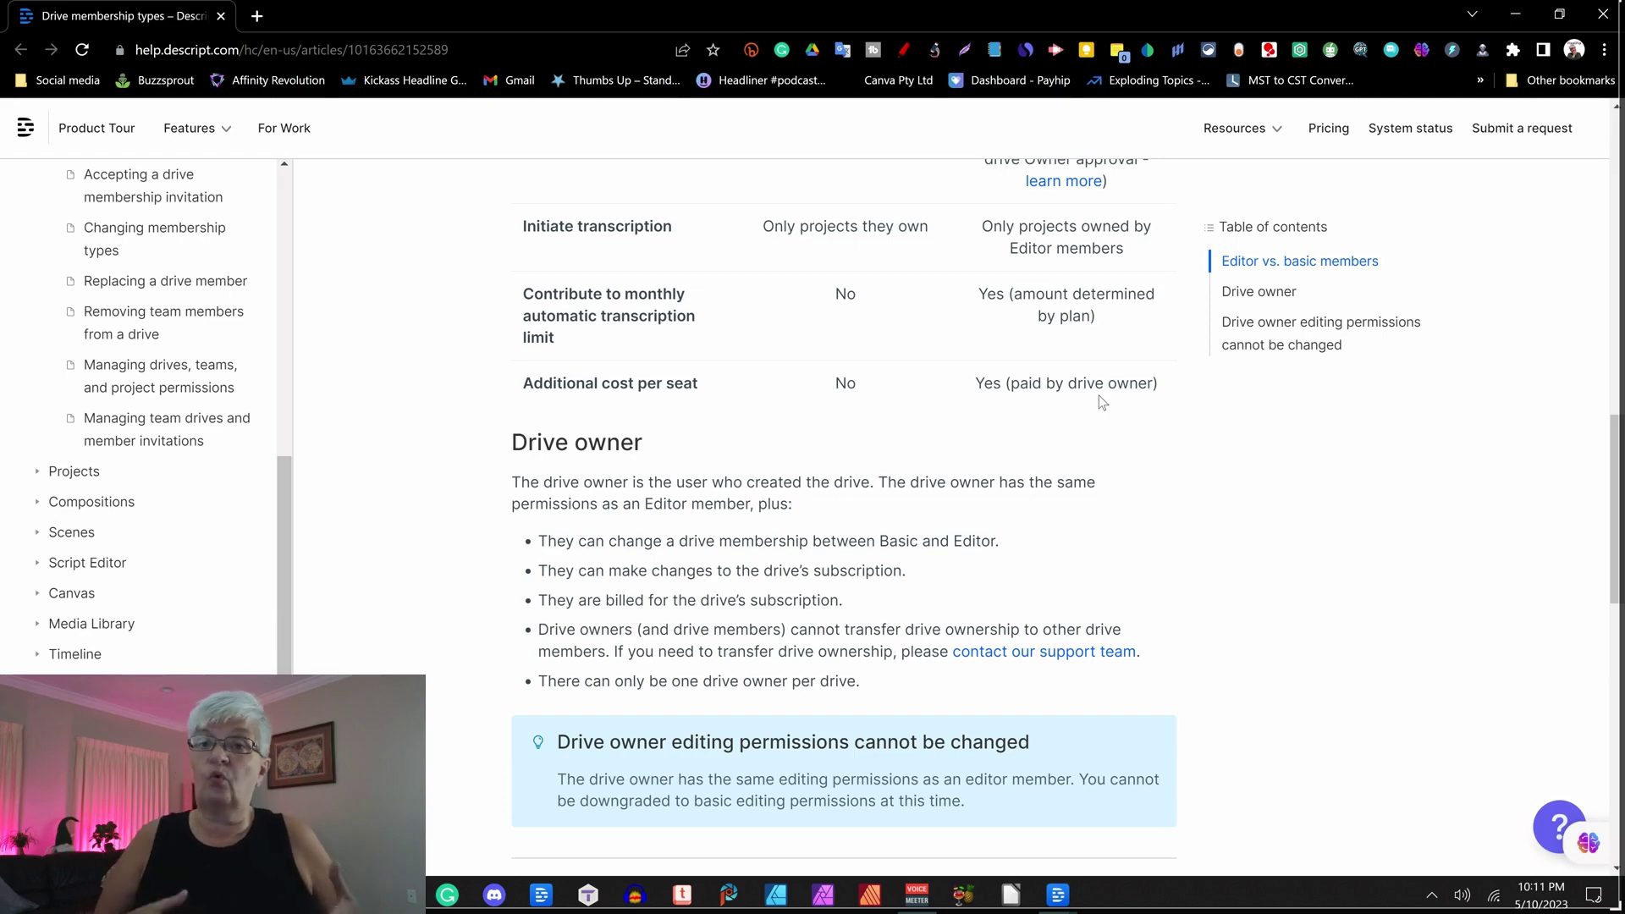
scroll(1098, 394, down, 5)
click(1057, 894)
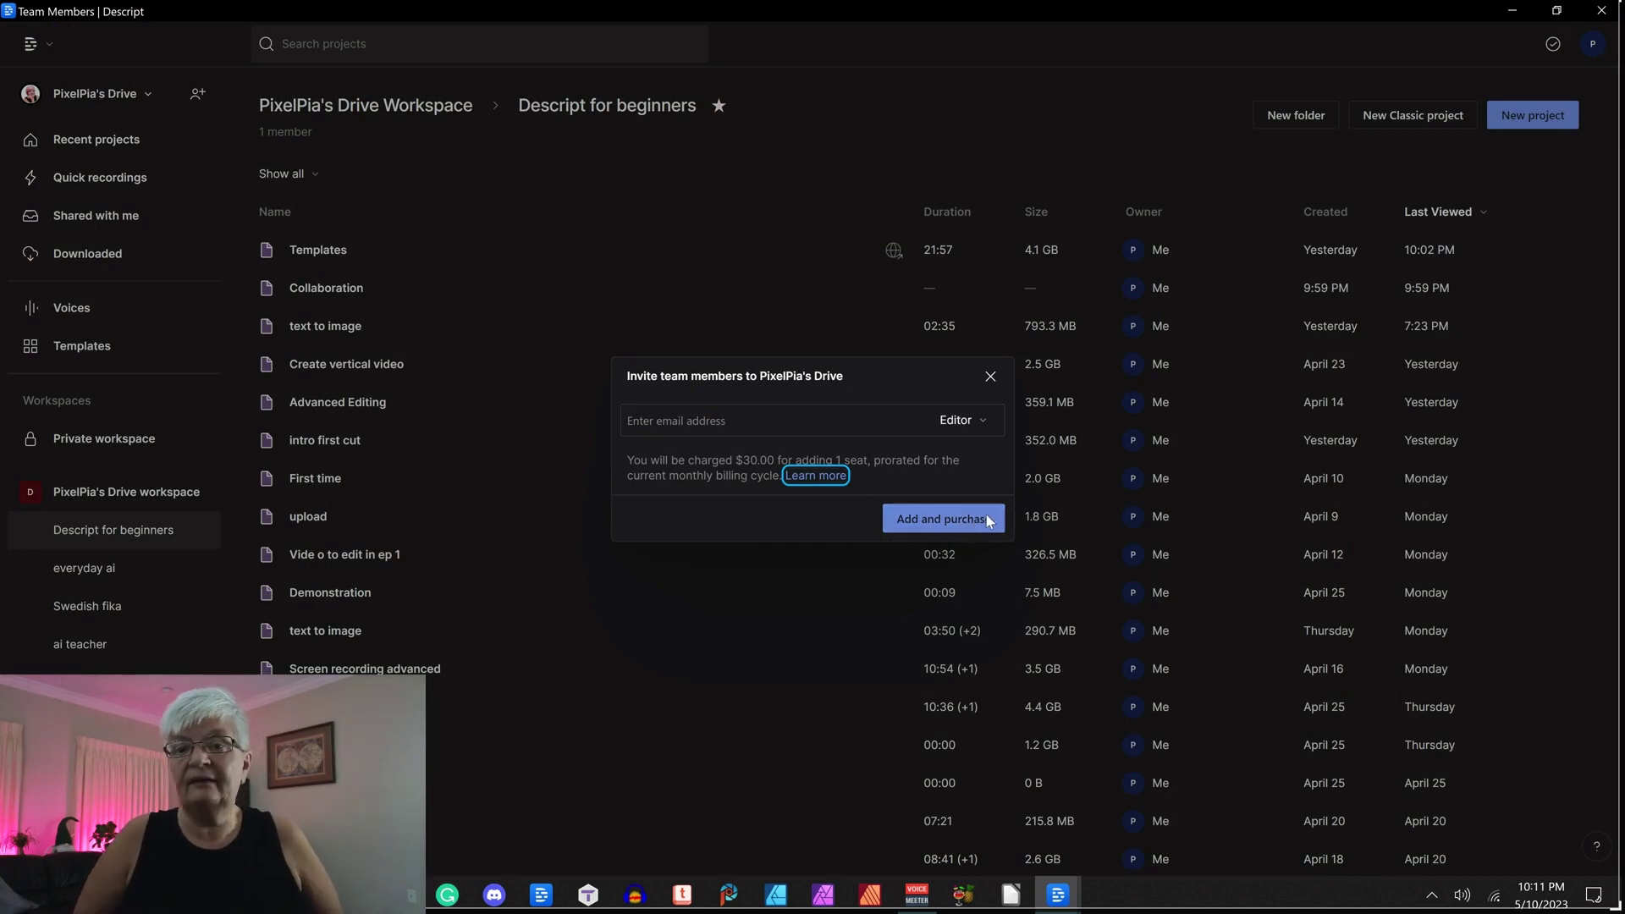
Set the invite role to Basic, enter the new member's e-mail address, and add them.
click(983, 420)
click(932, 457)
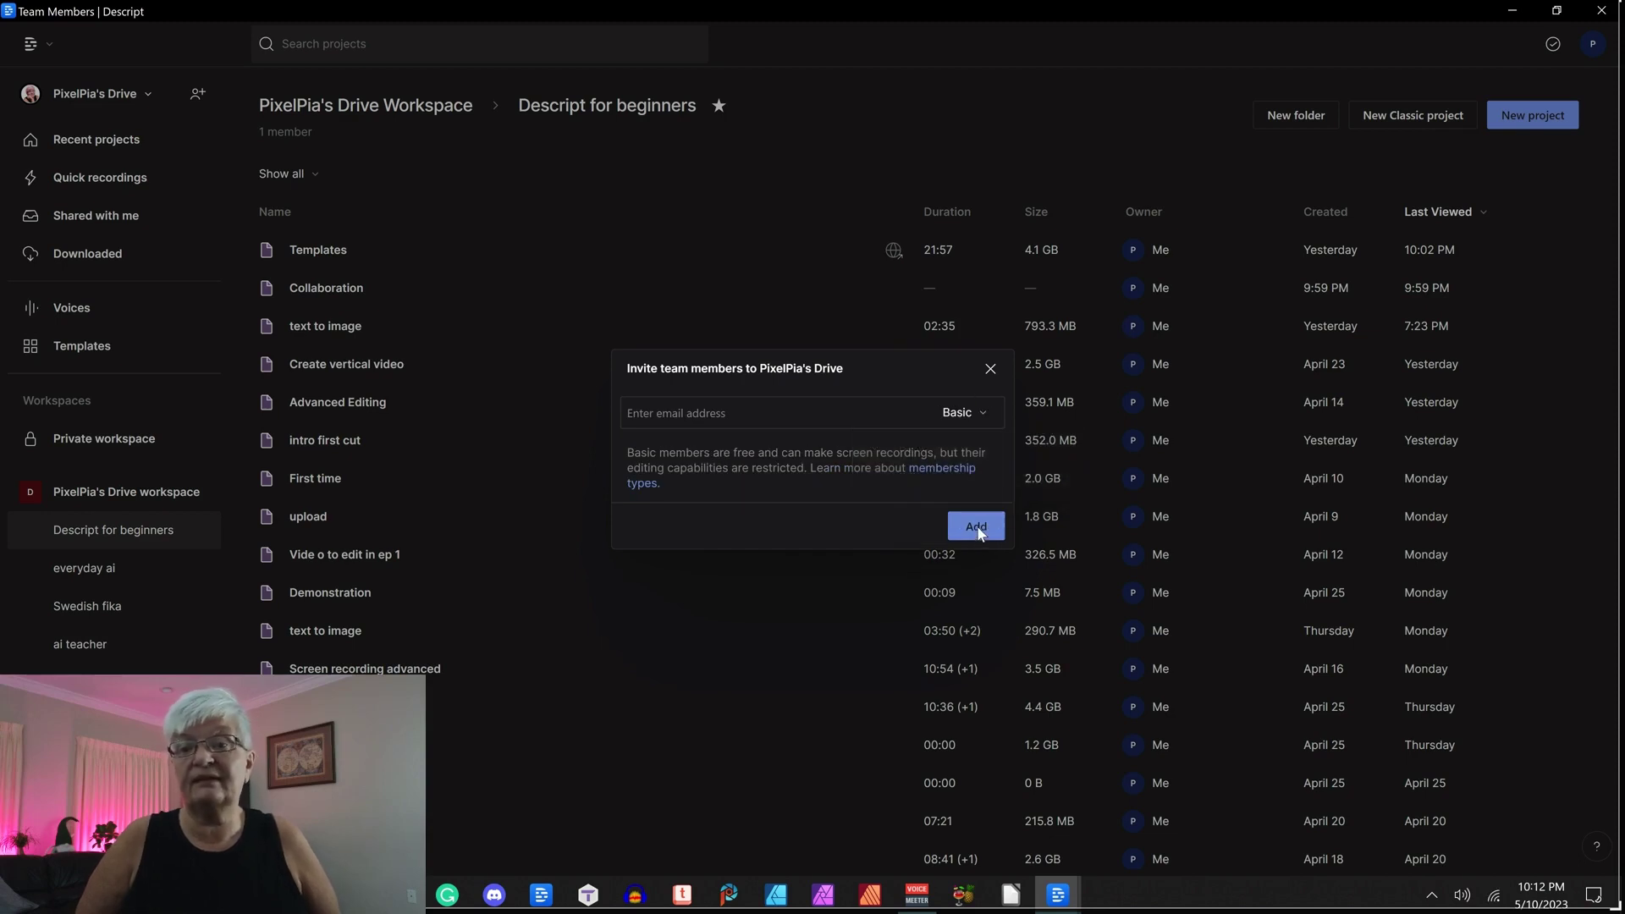
click(684, 406)
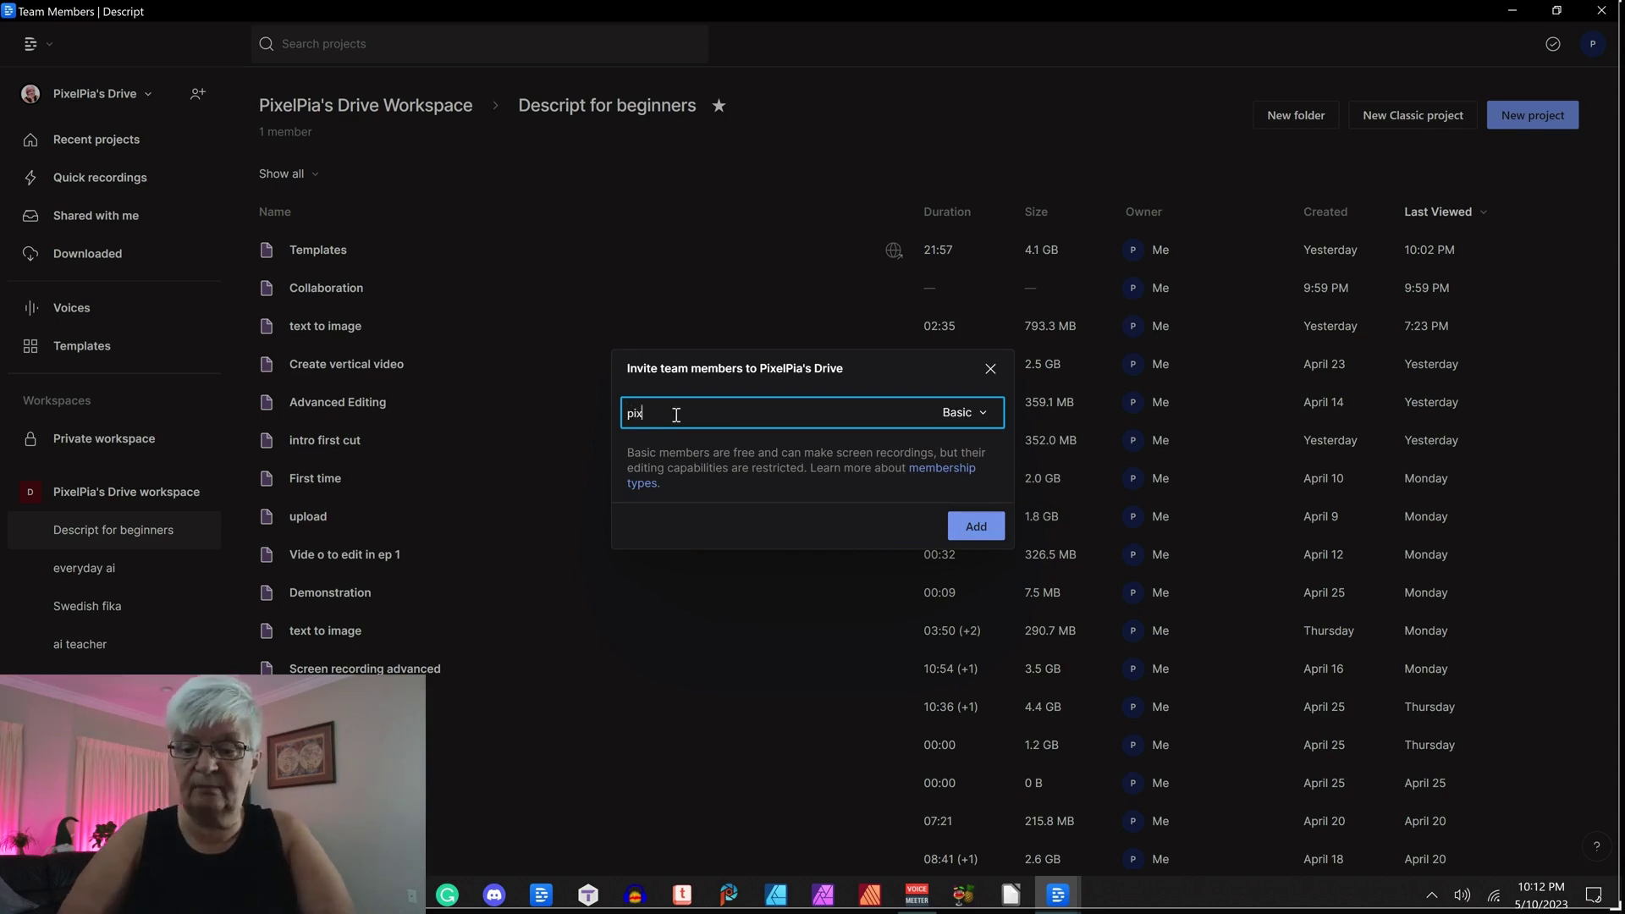
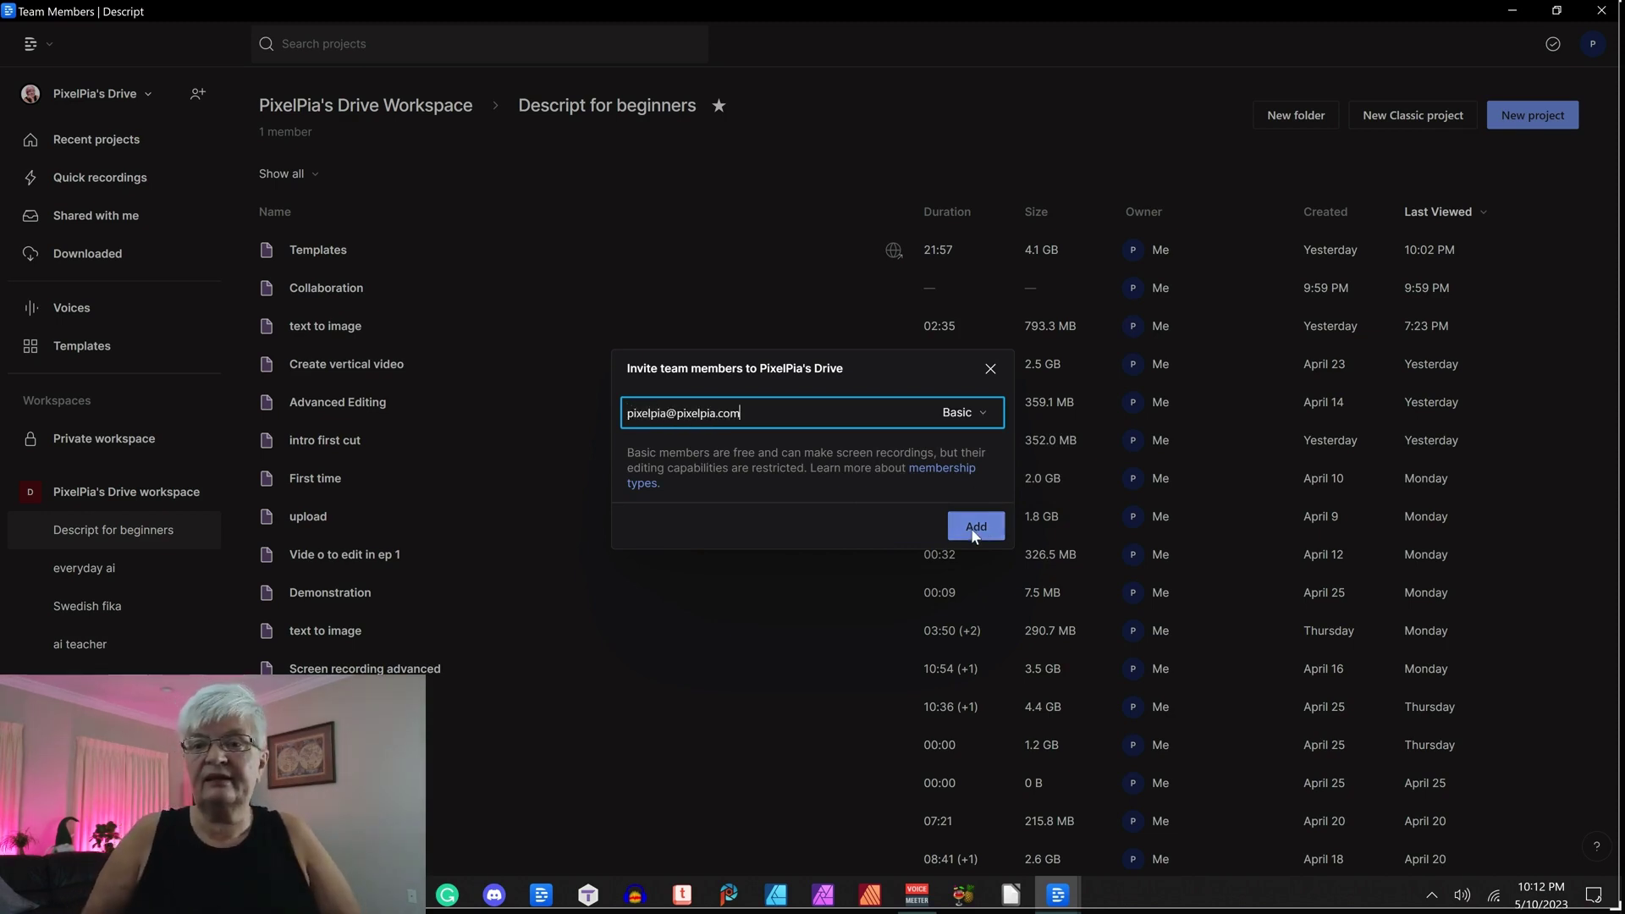
click(973, 527)
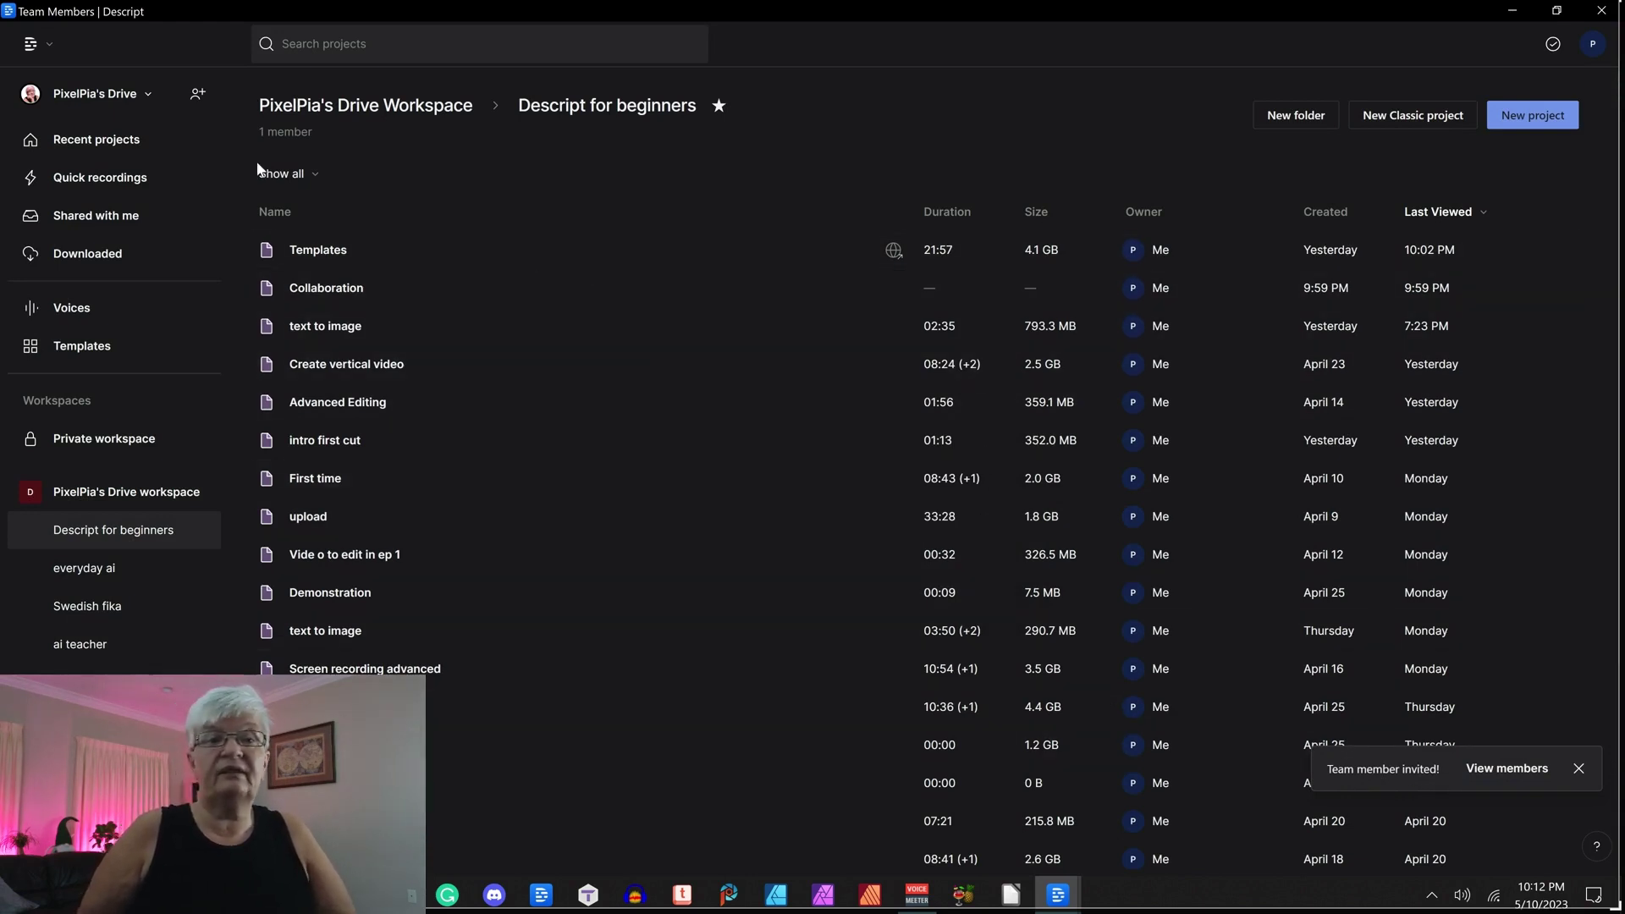
Check PixelPia's Drive member list under Settings > Members, then close Settings.
click(236, 148)
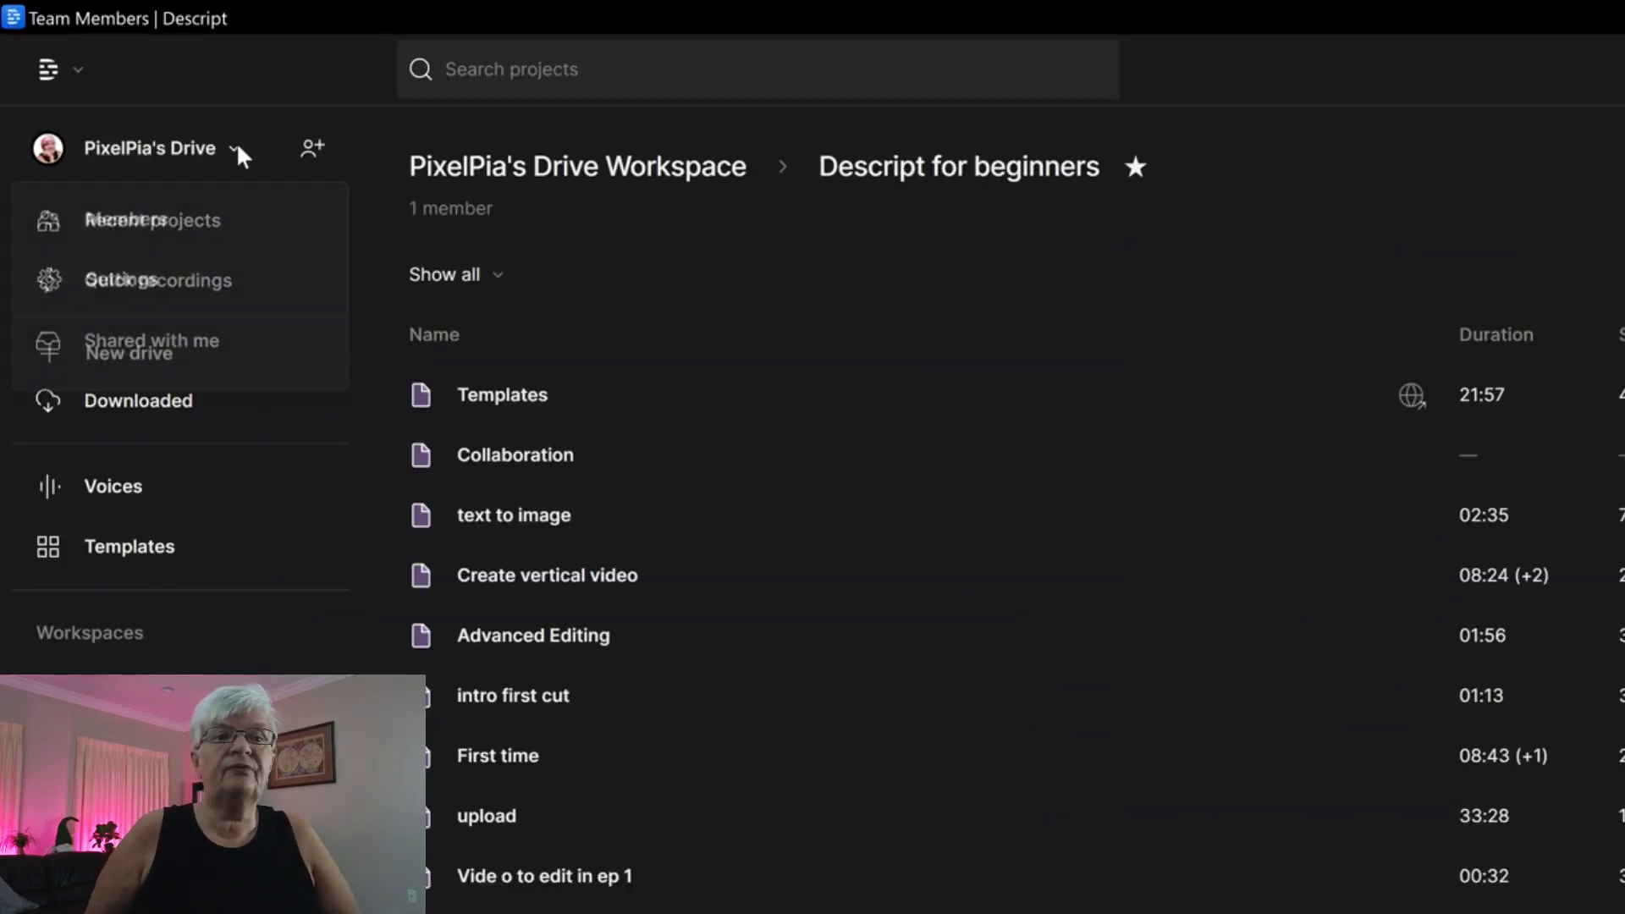
click(153, 227)
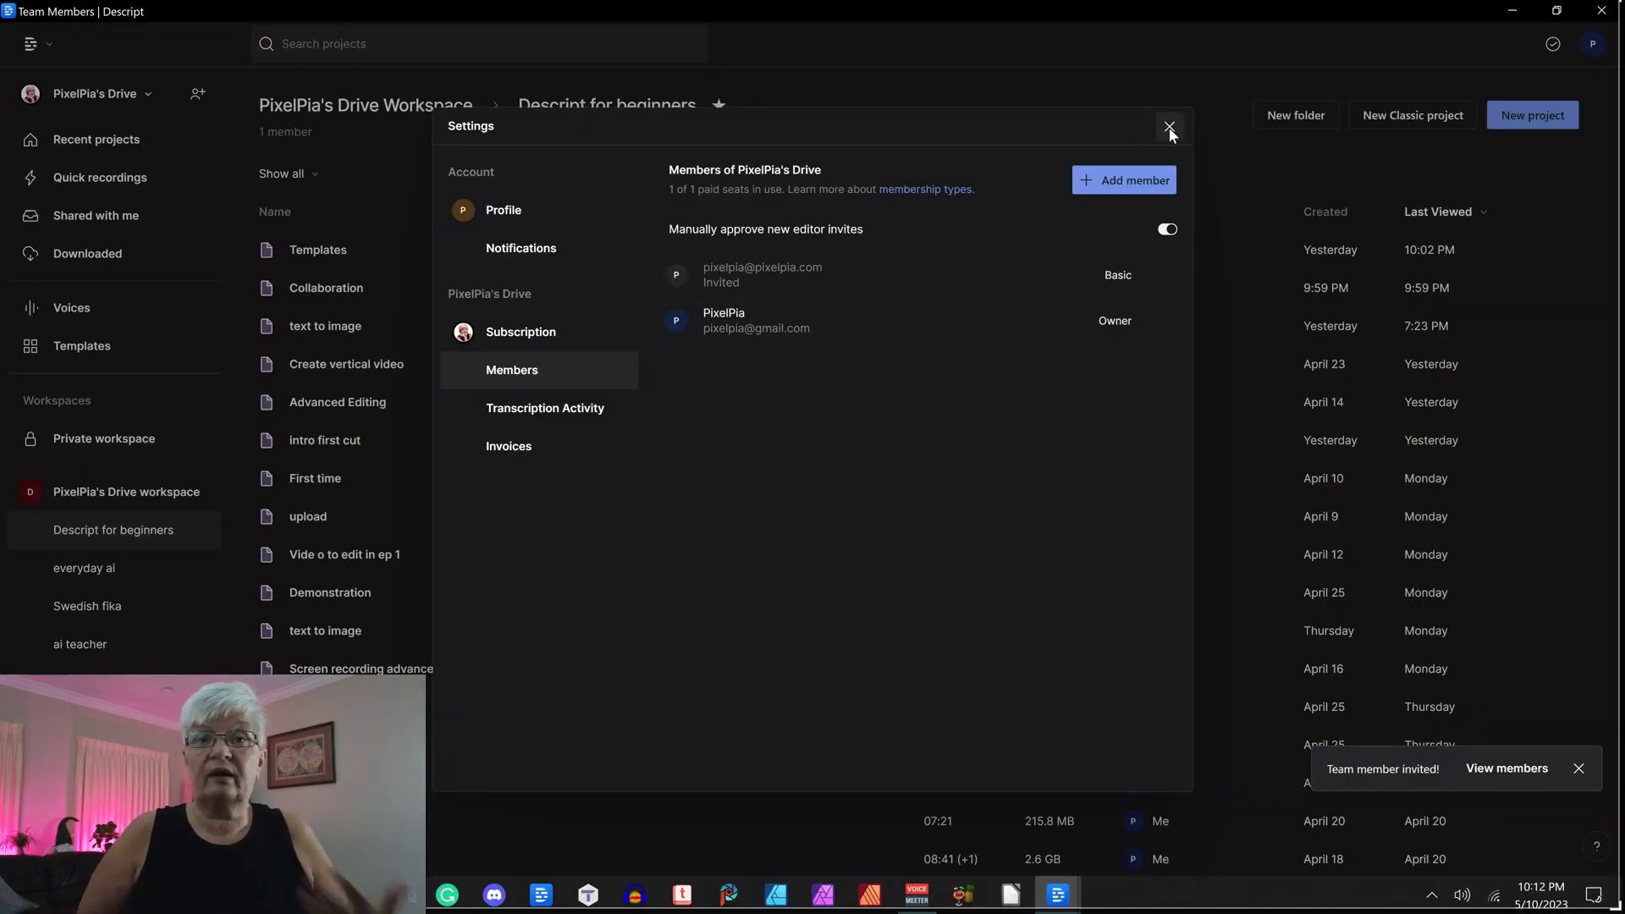
click(1169, 127)
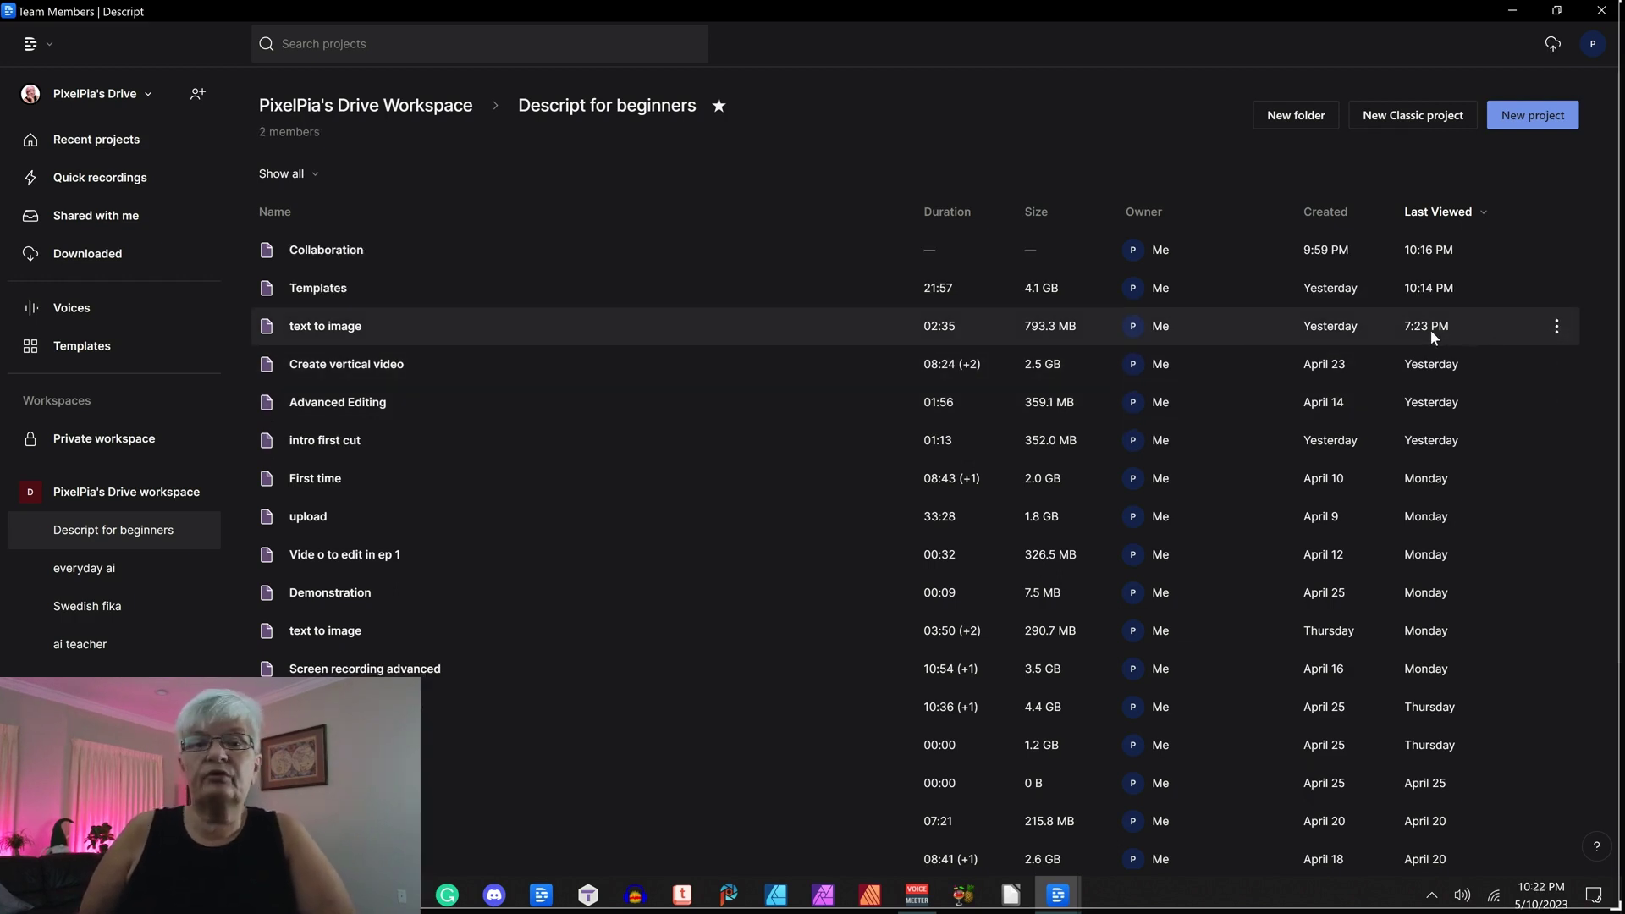
Open the 'text to image' project from the Descript for beginners project list.
click(1557, 326)
click(404, 322)
click(404, 321)
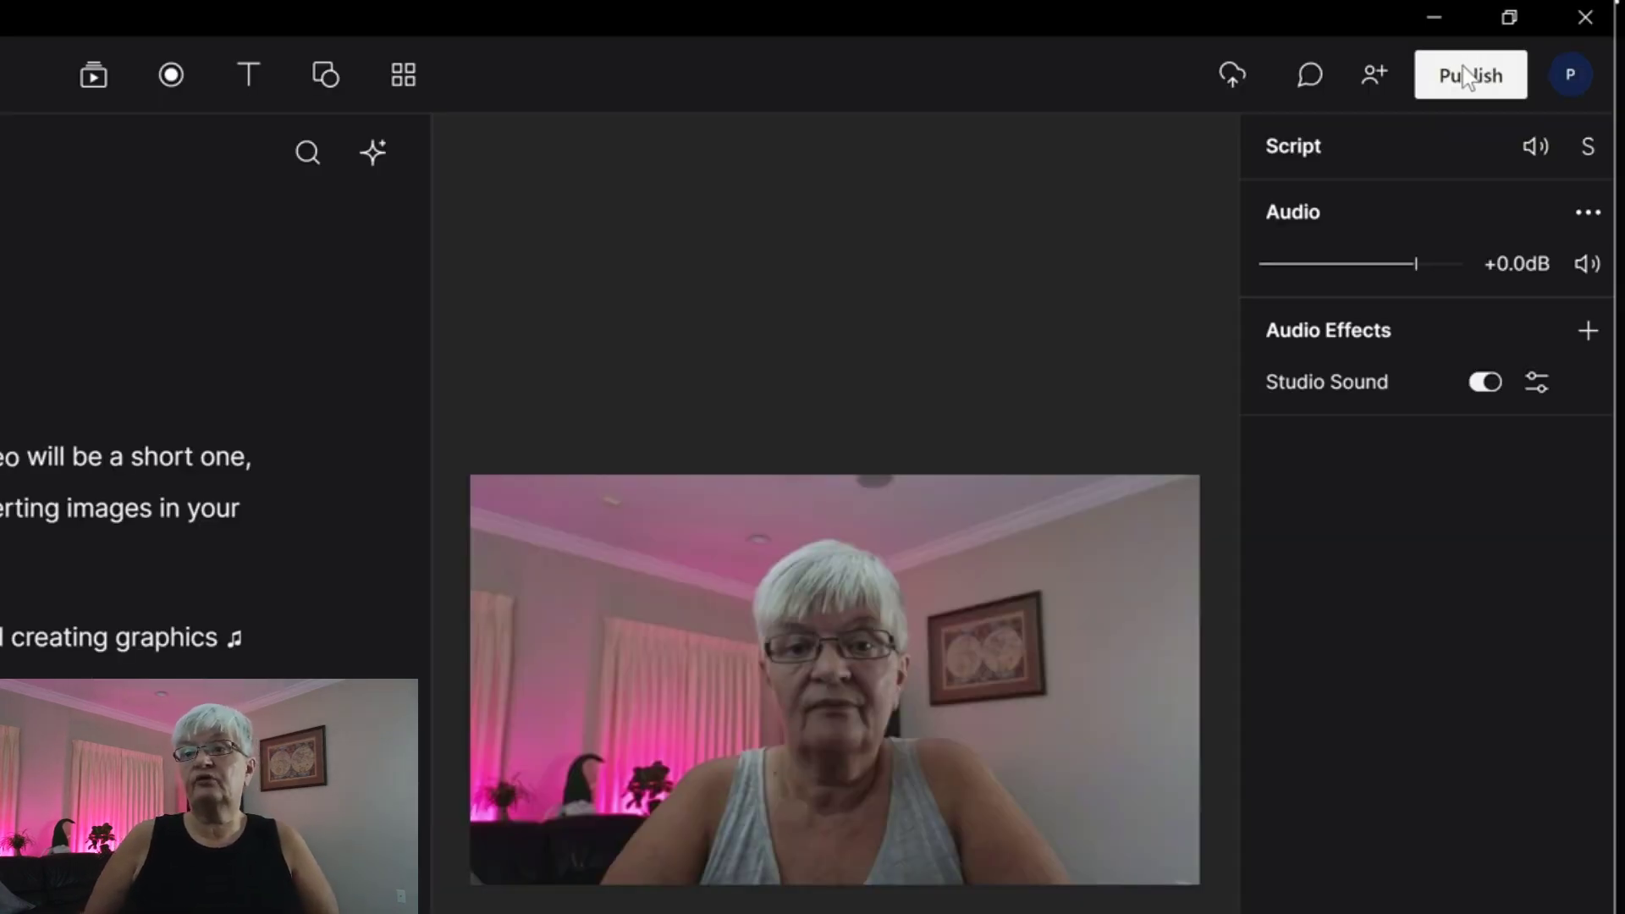
Publish 'text to image' as a web link open to anyone with the link, with Show author on.
click(1472, 85)
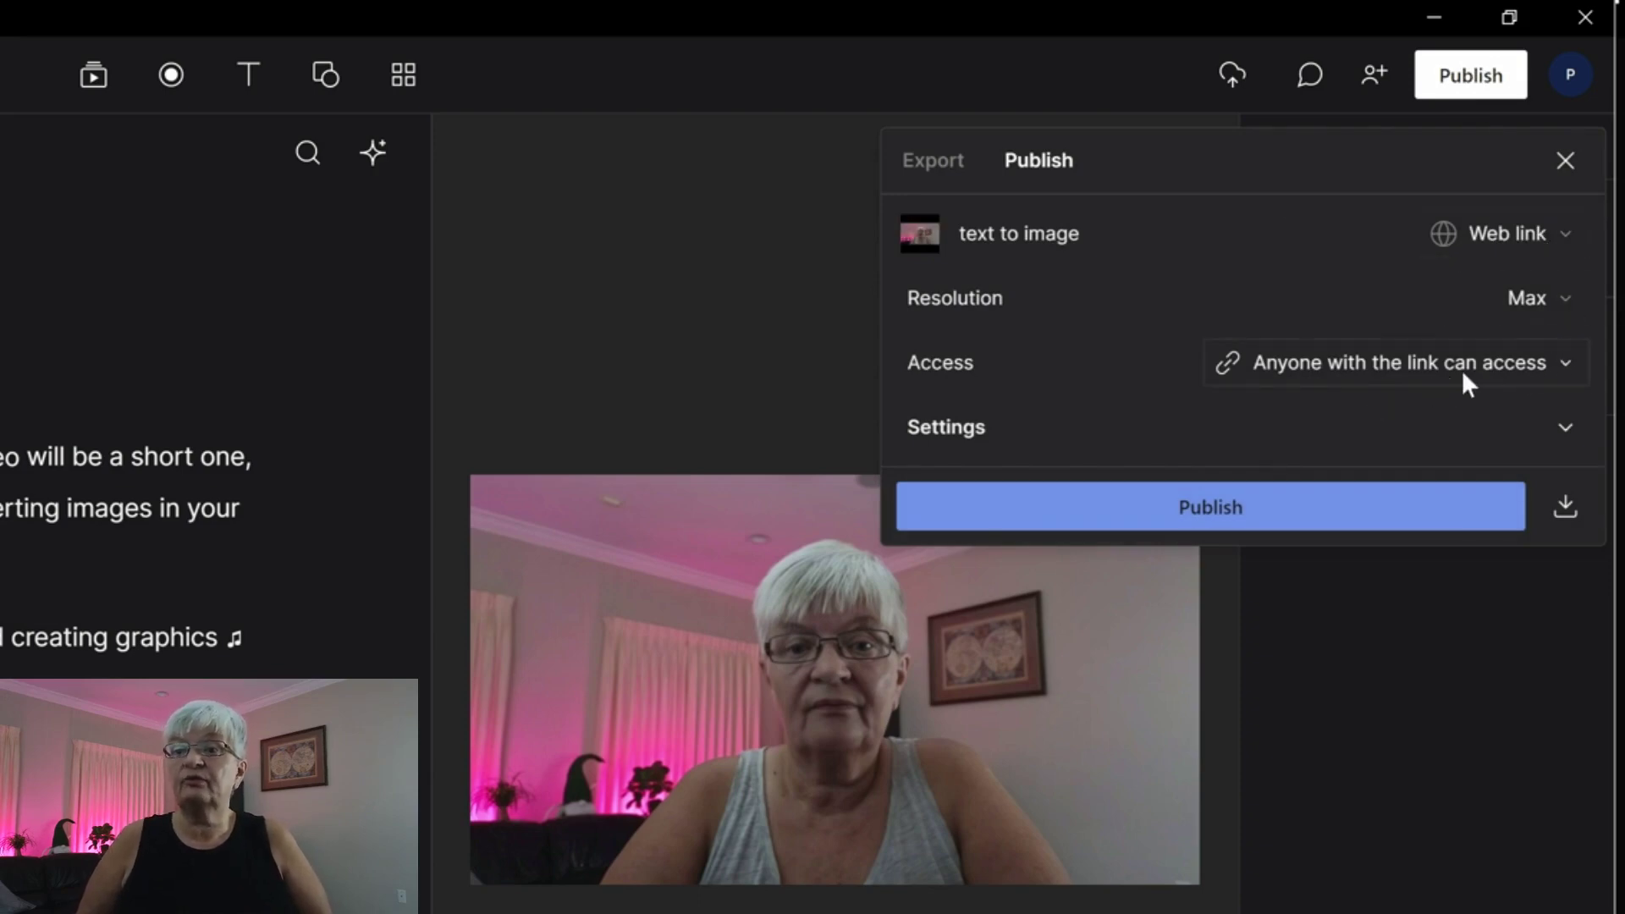
click(1567, 362)
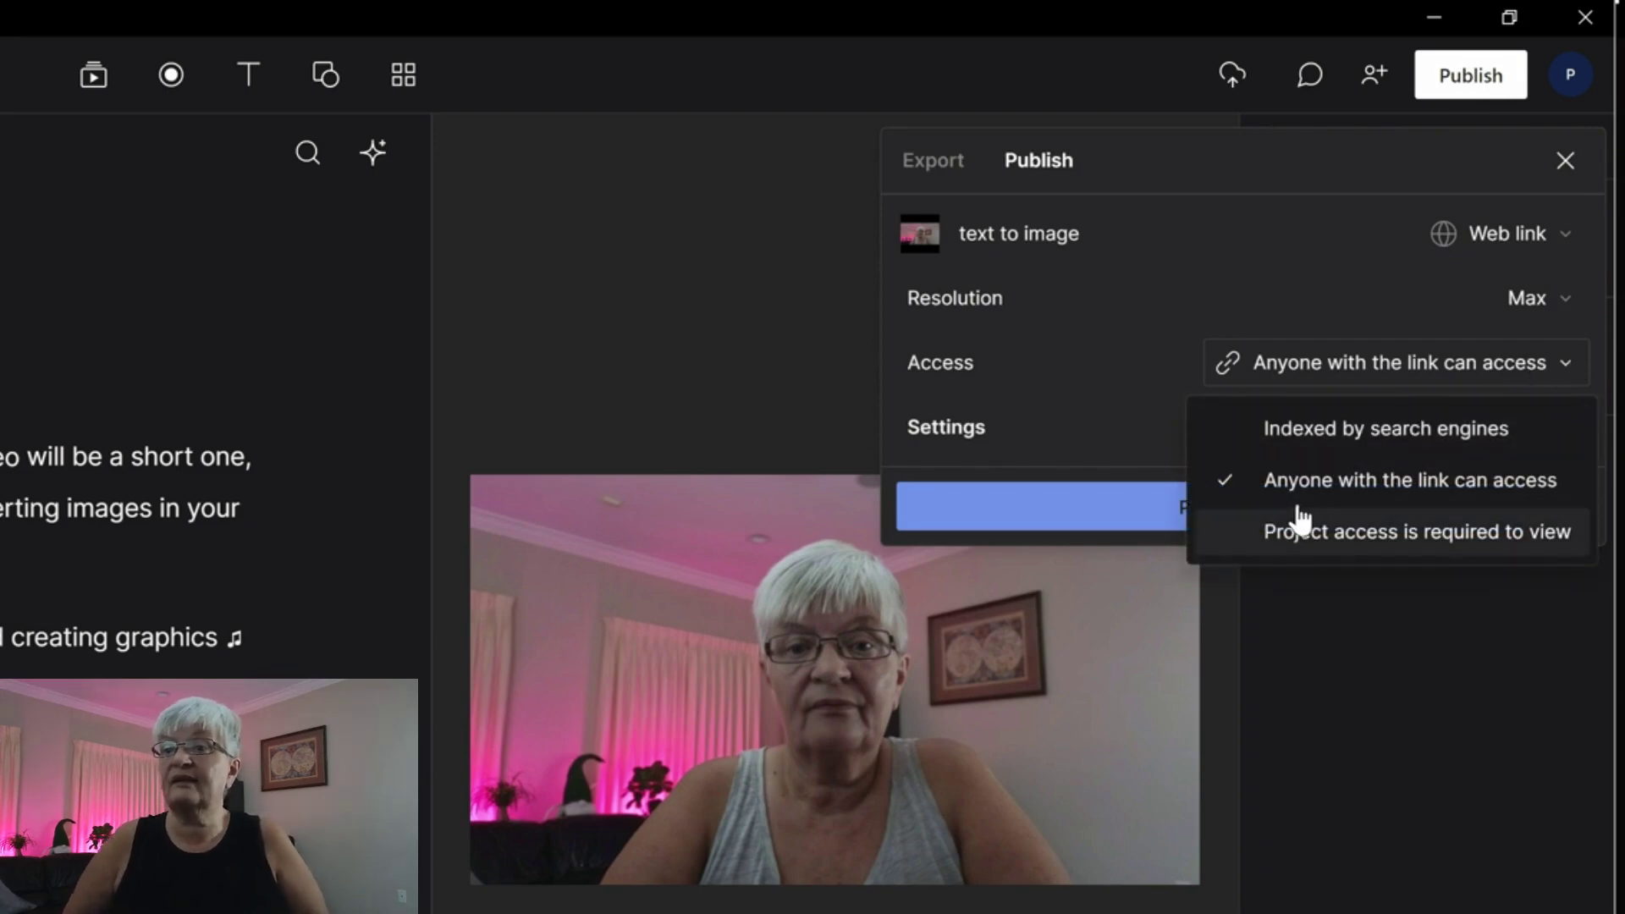
click(1392, 480)
click(1562, 423)
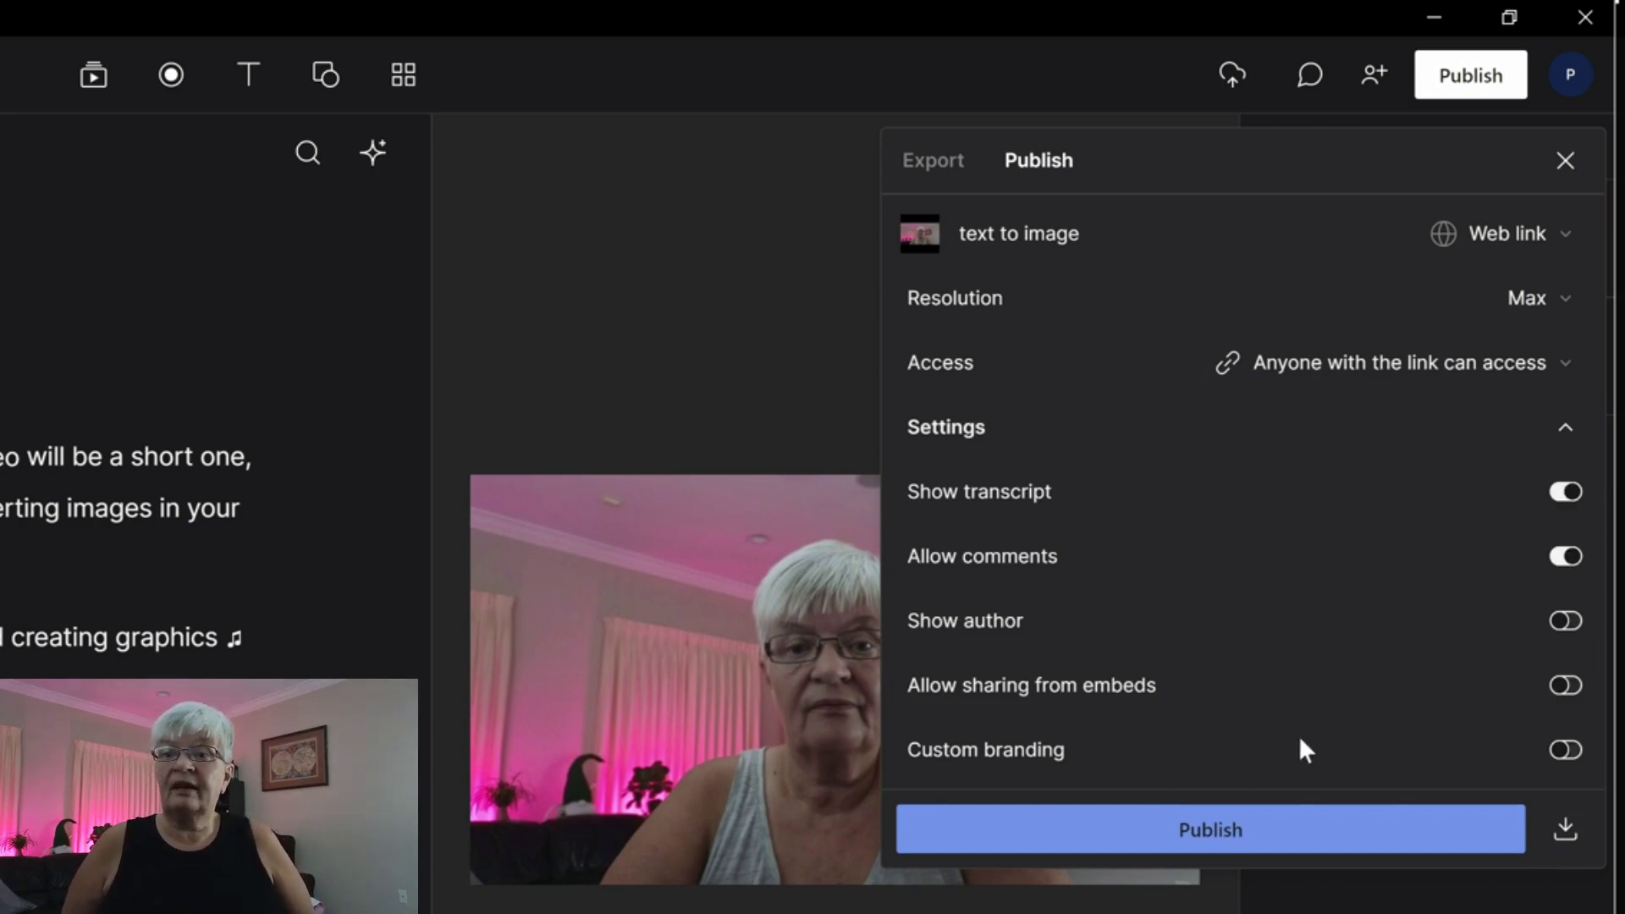
click(1152, 635)
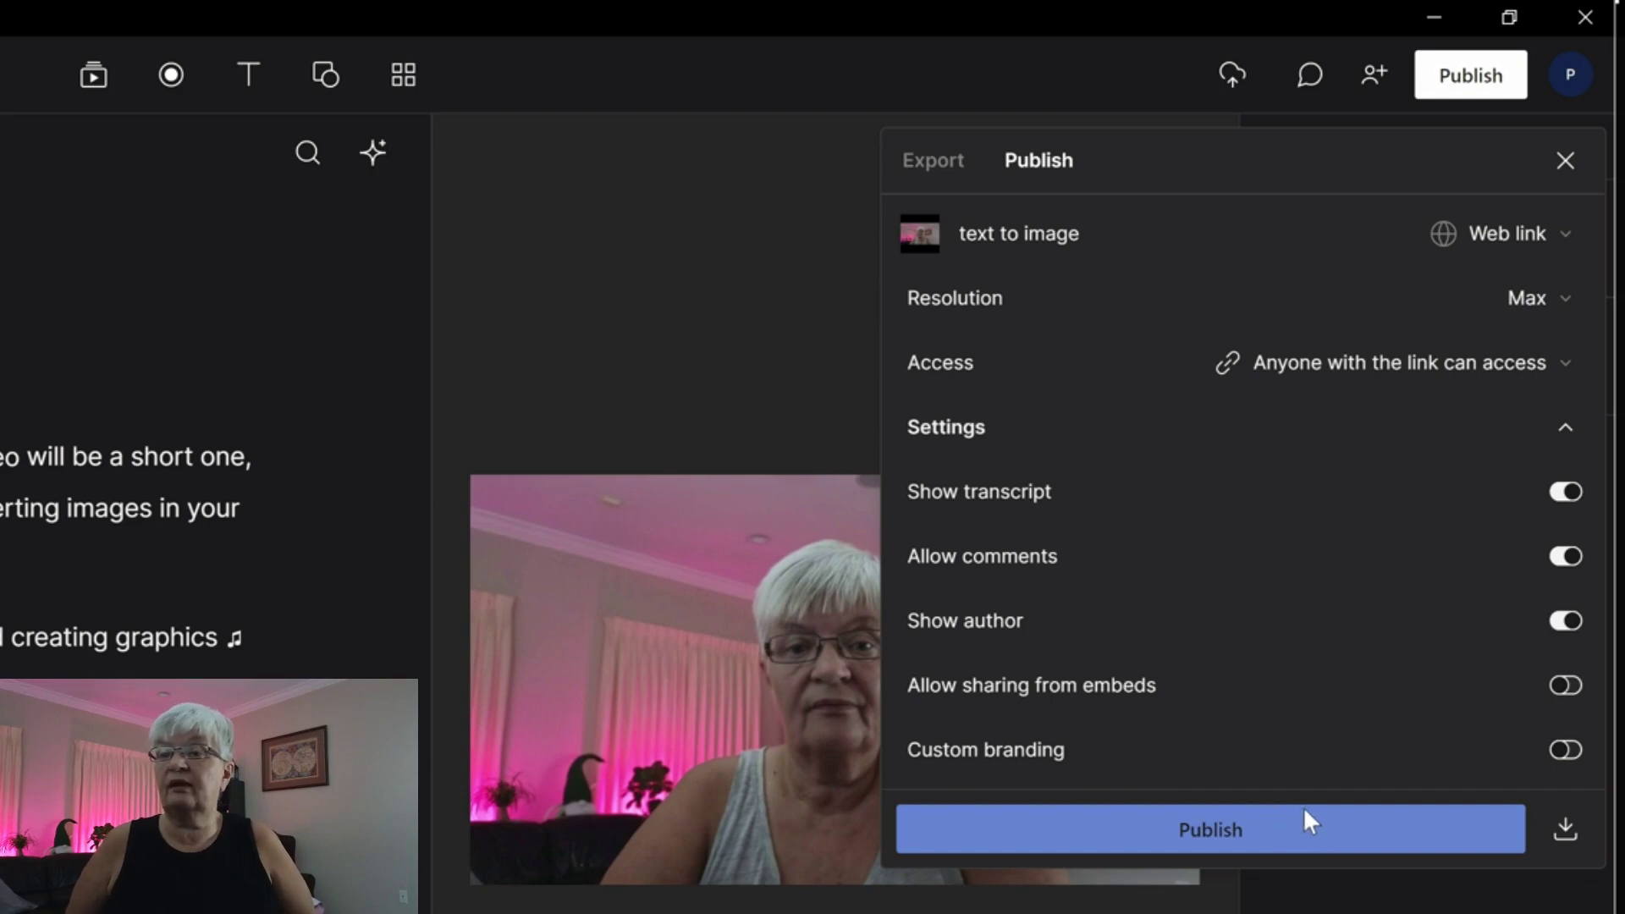
click(1251, 824)
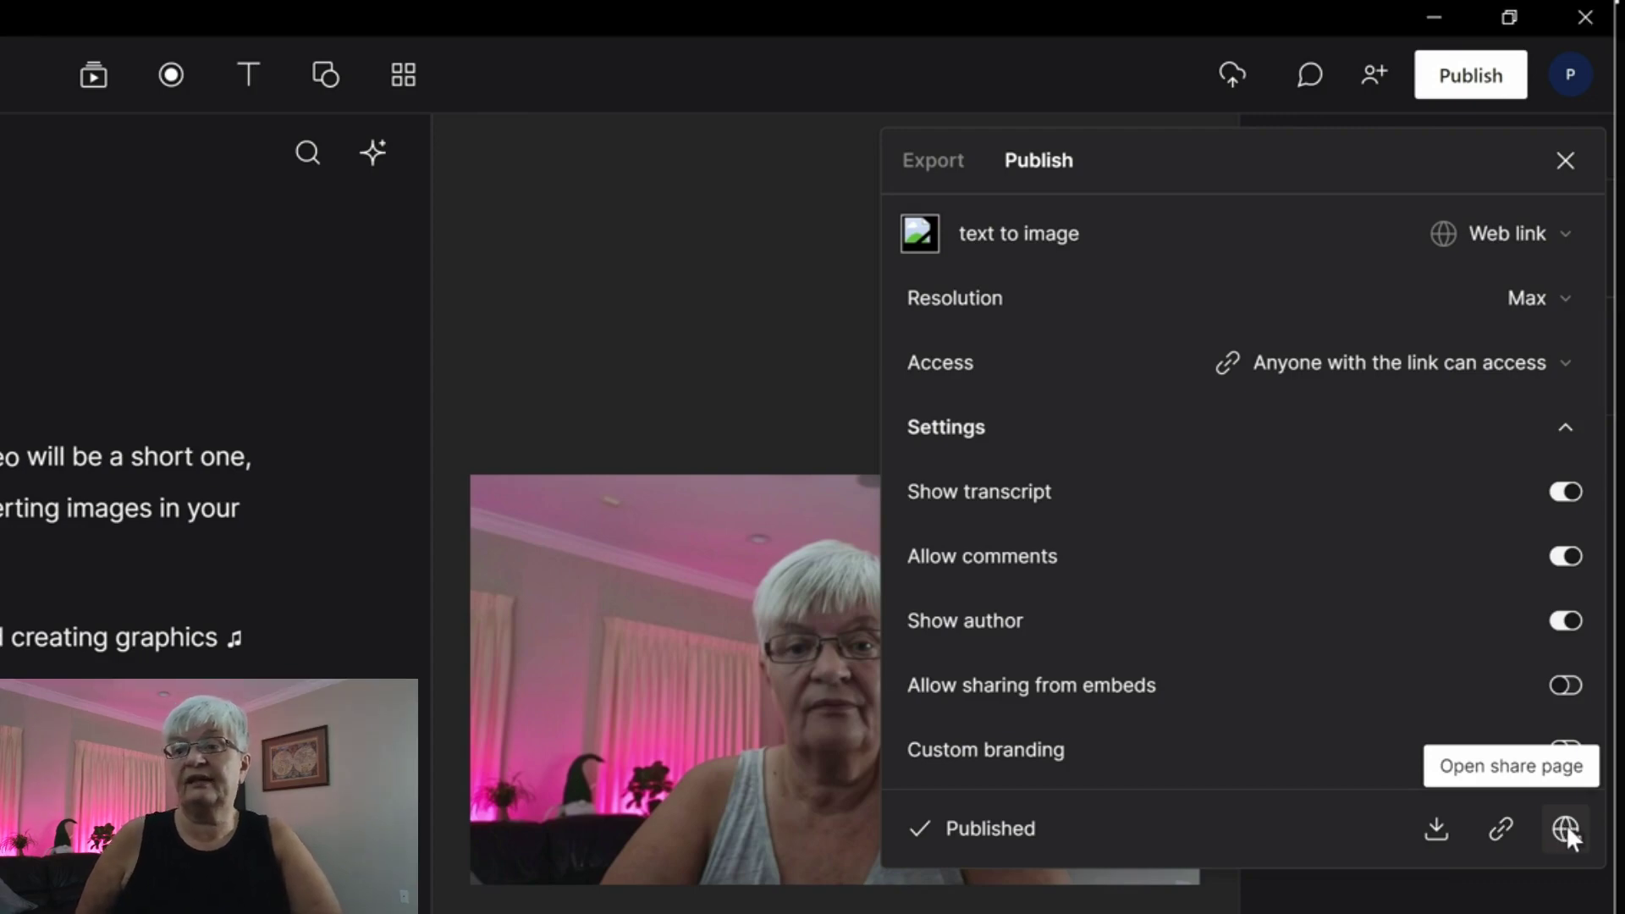
Open the published 'text to image' share page in Chrome and check its web address.
click(1566, 827)
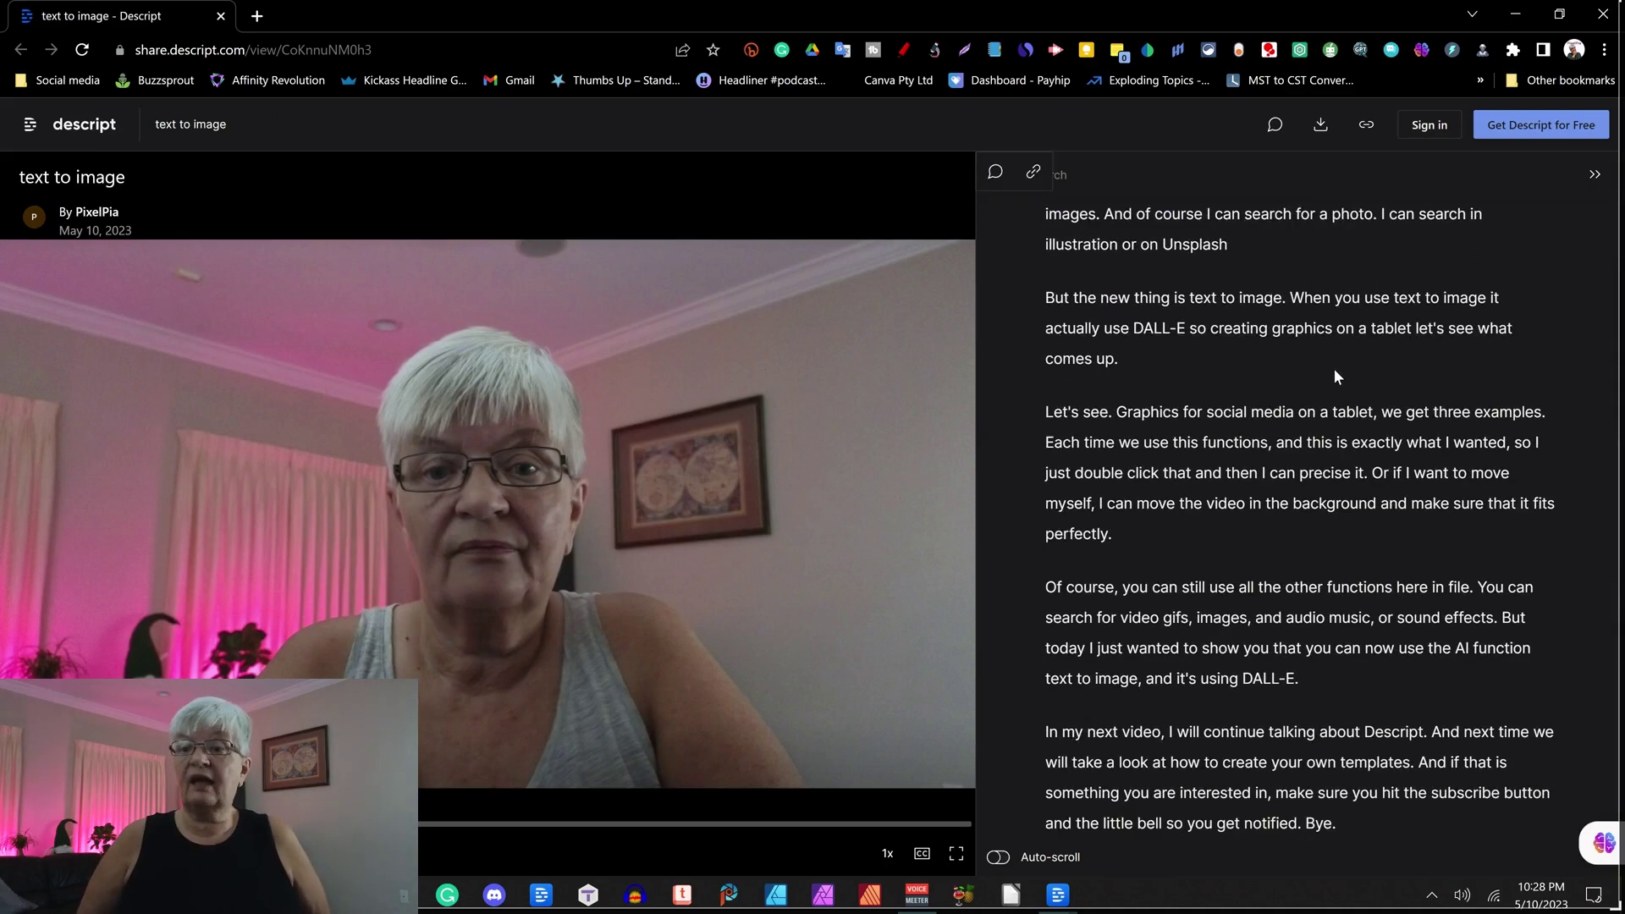
scroll(1333, 368, up, 5)
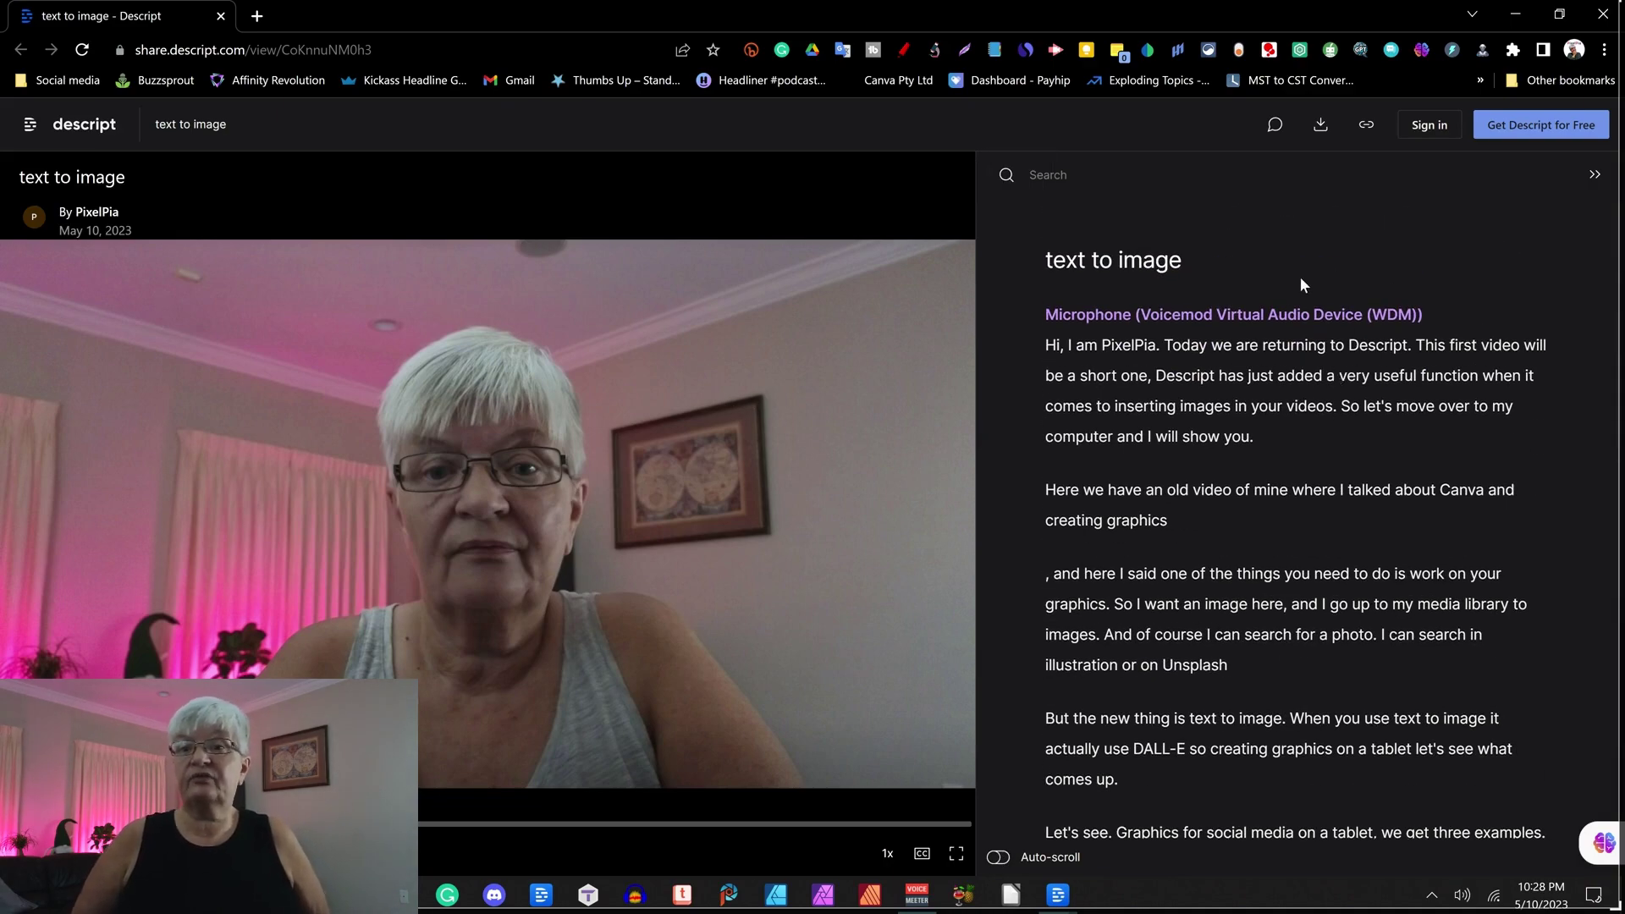
click(423, 42)
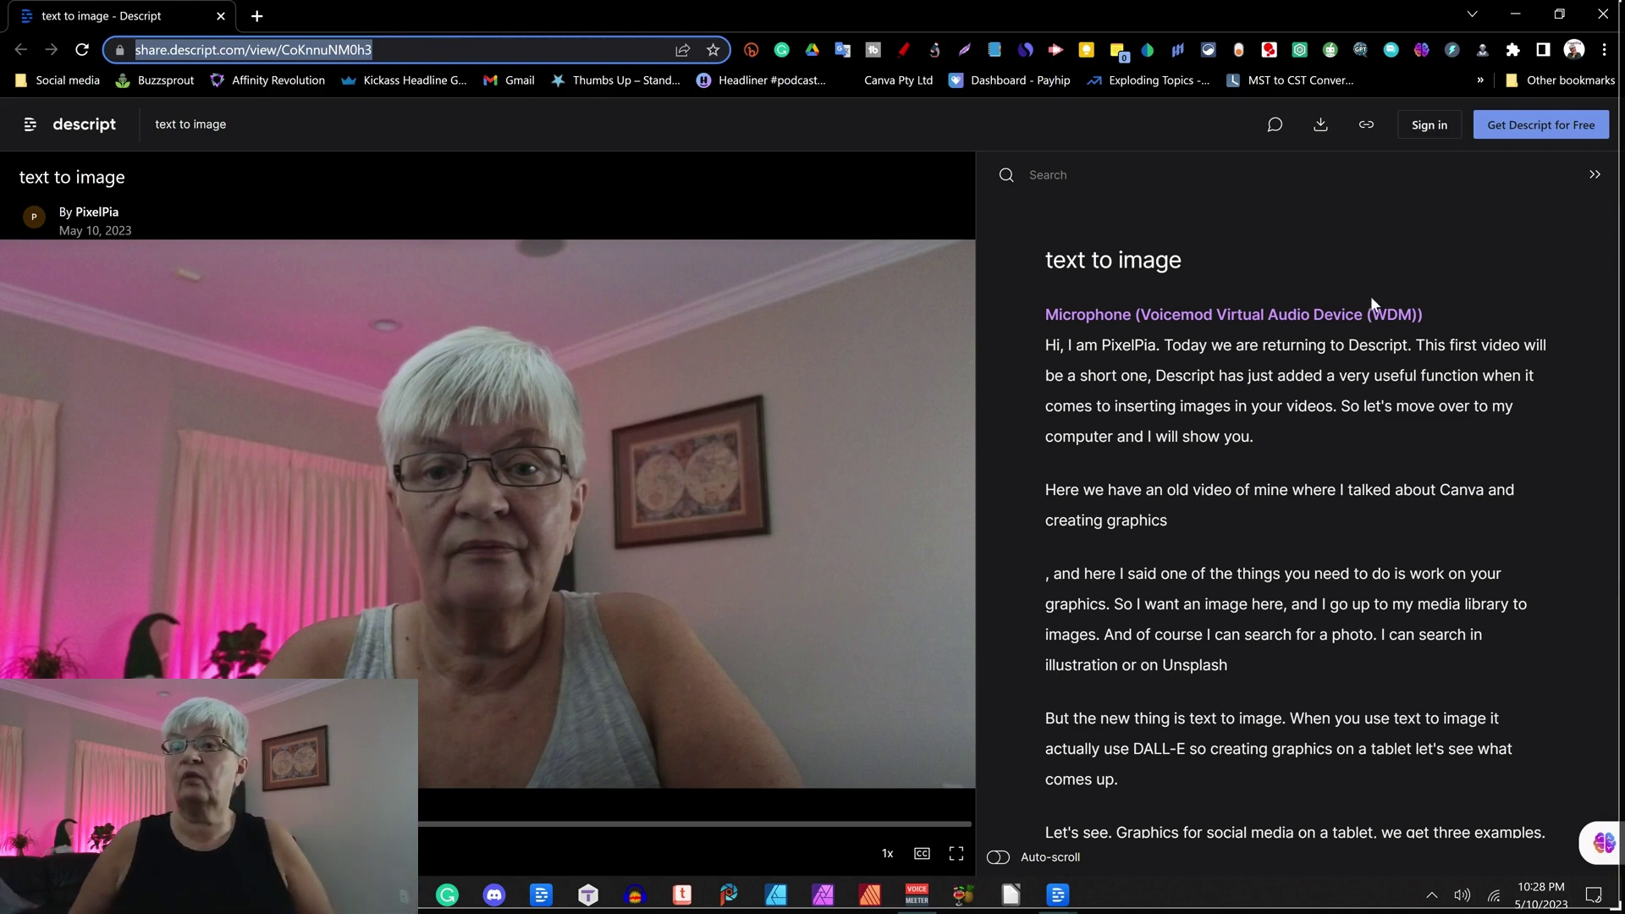
click(1337, 279)
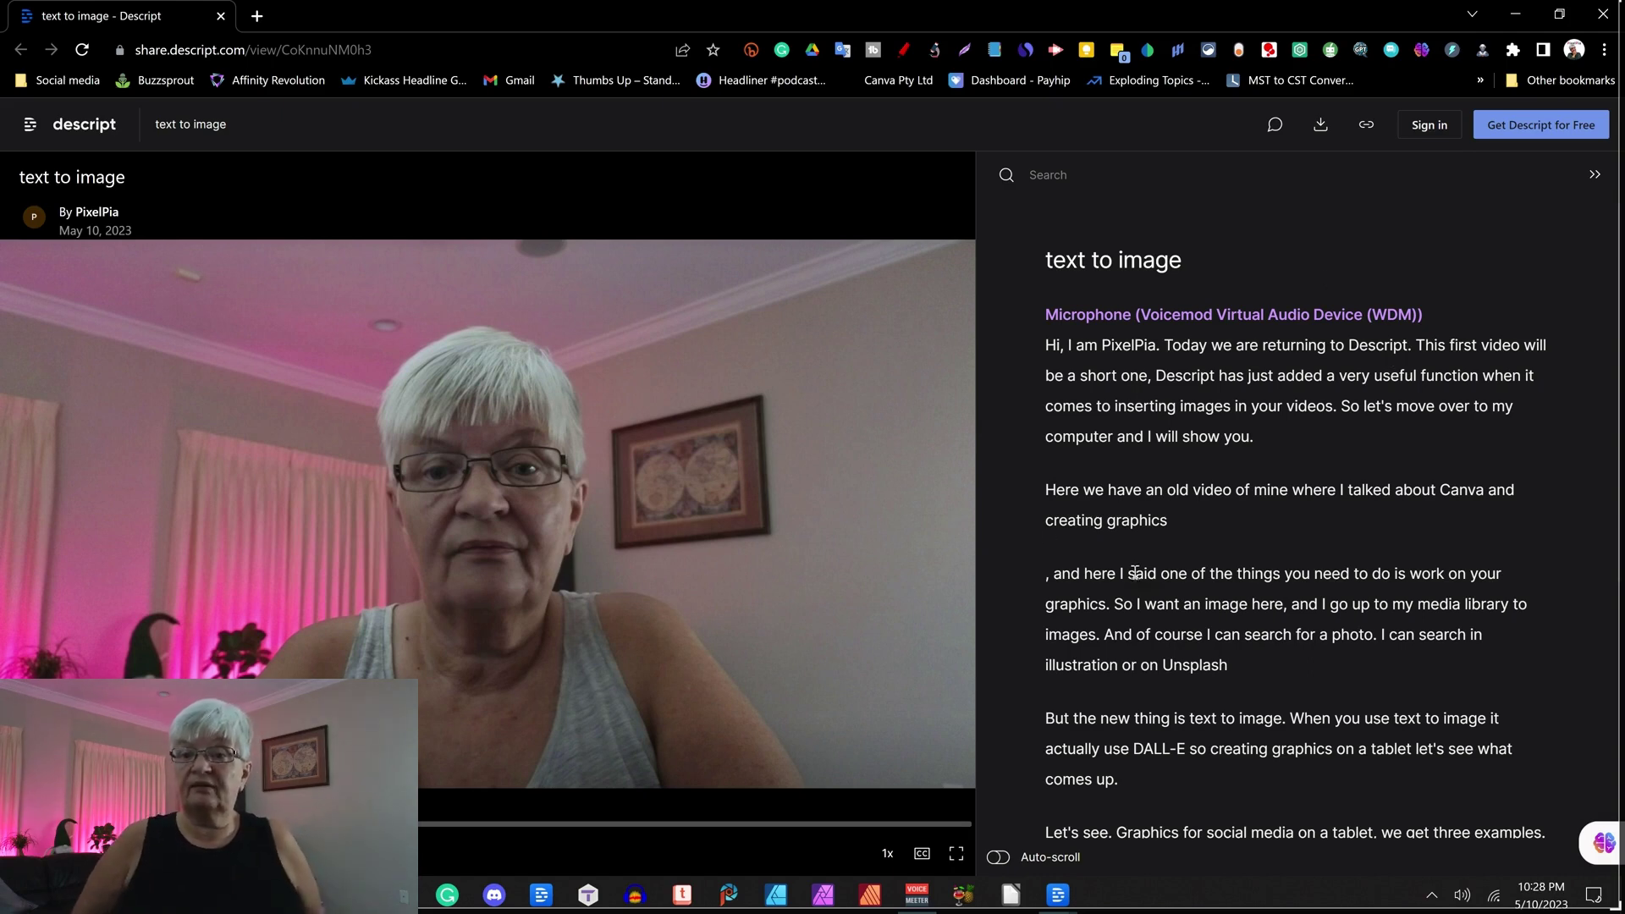
Post the comment 'add b-roll here' just before the line 'Here we have'.
click(1042, 489)
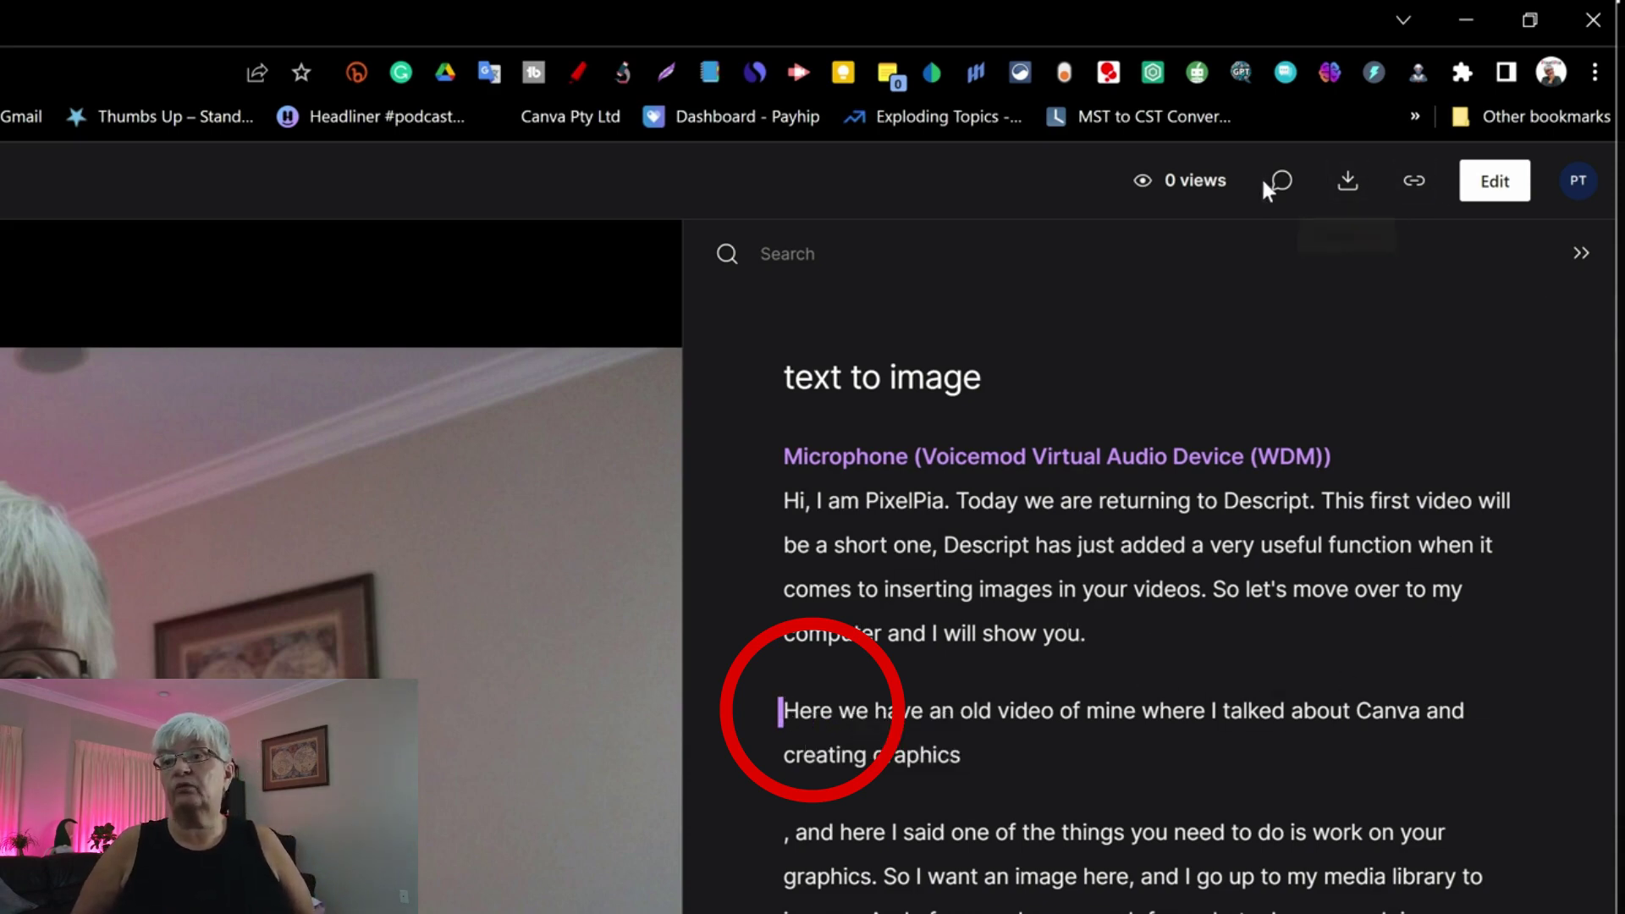
click(1284, 181)
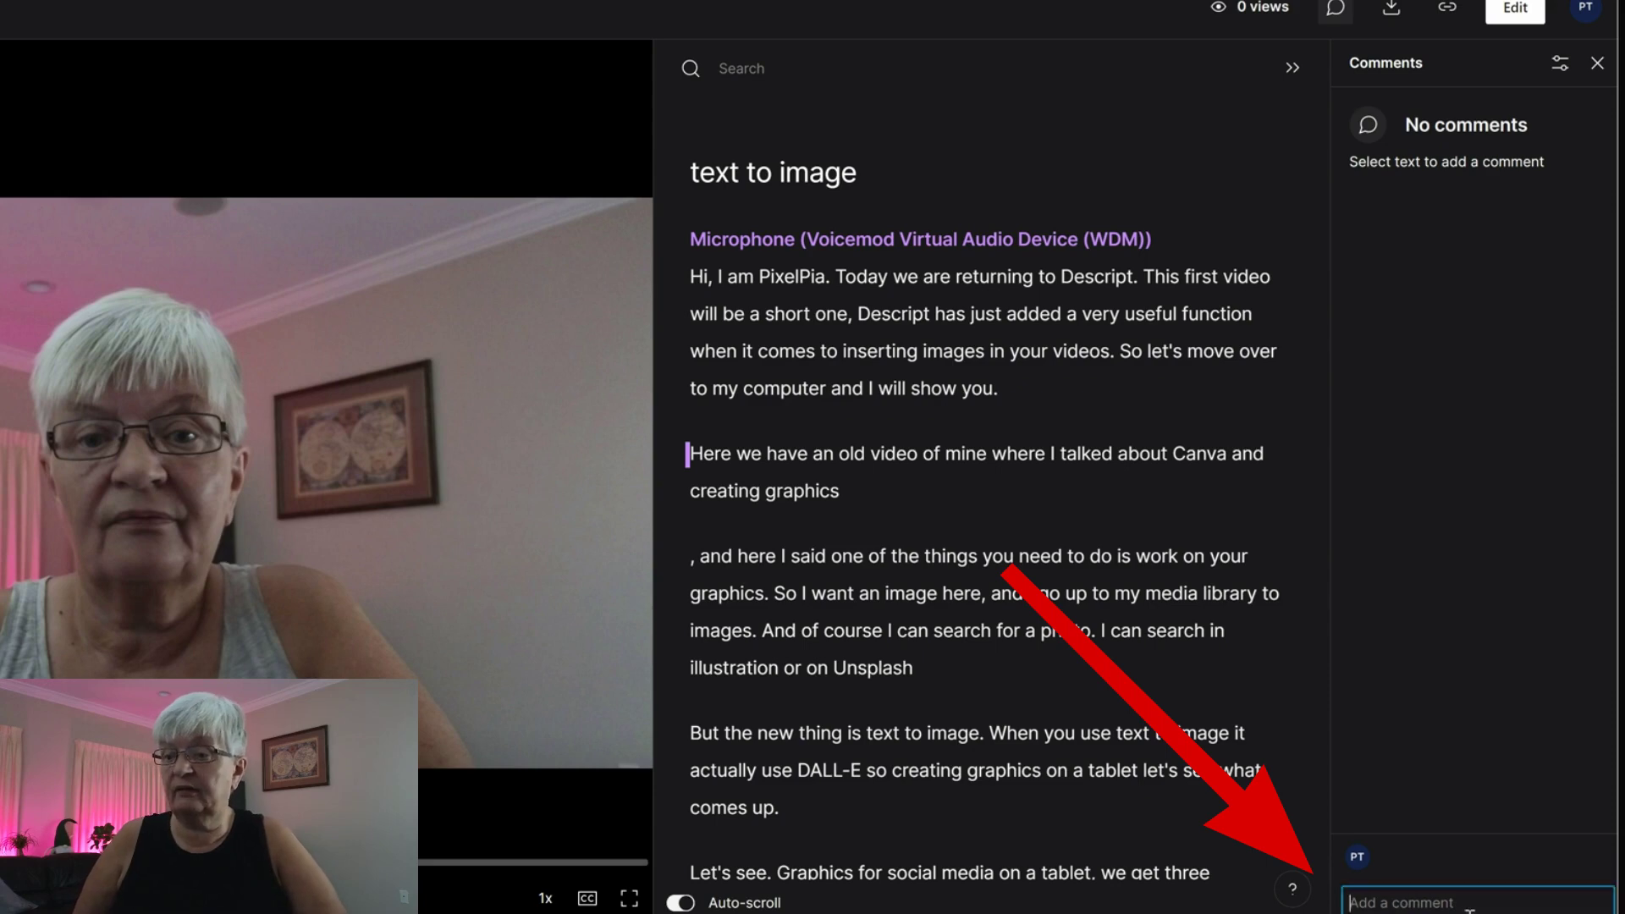
text(add b-roll he)
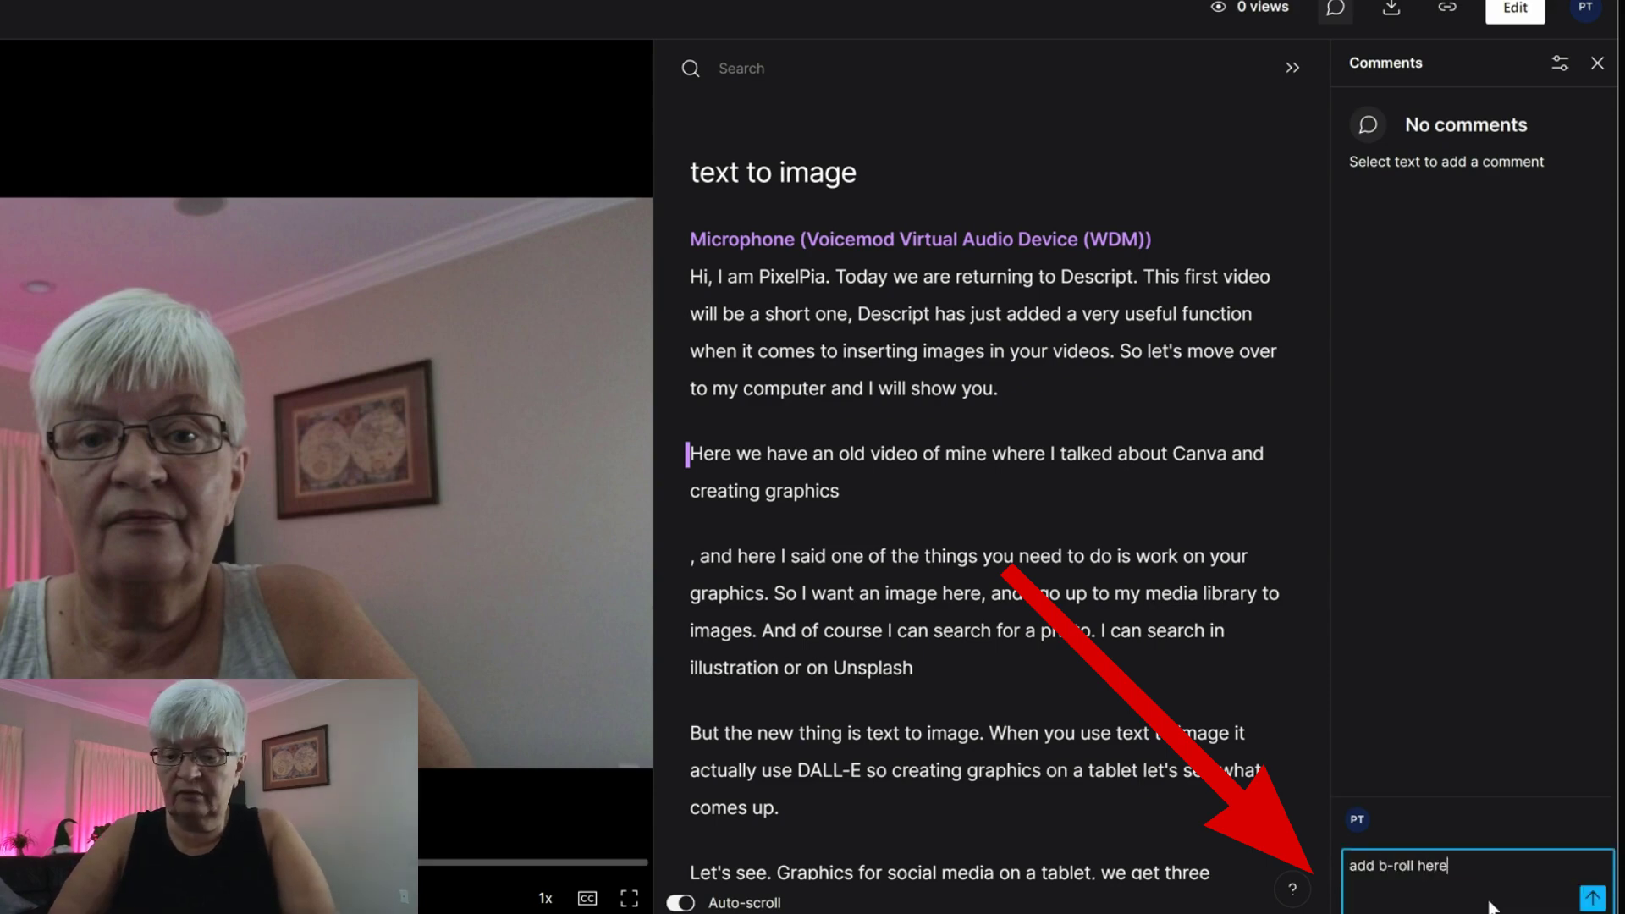
text(re)
key(shift+Return)
key(Return)
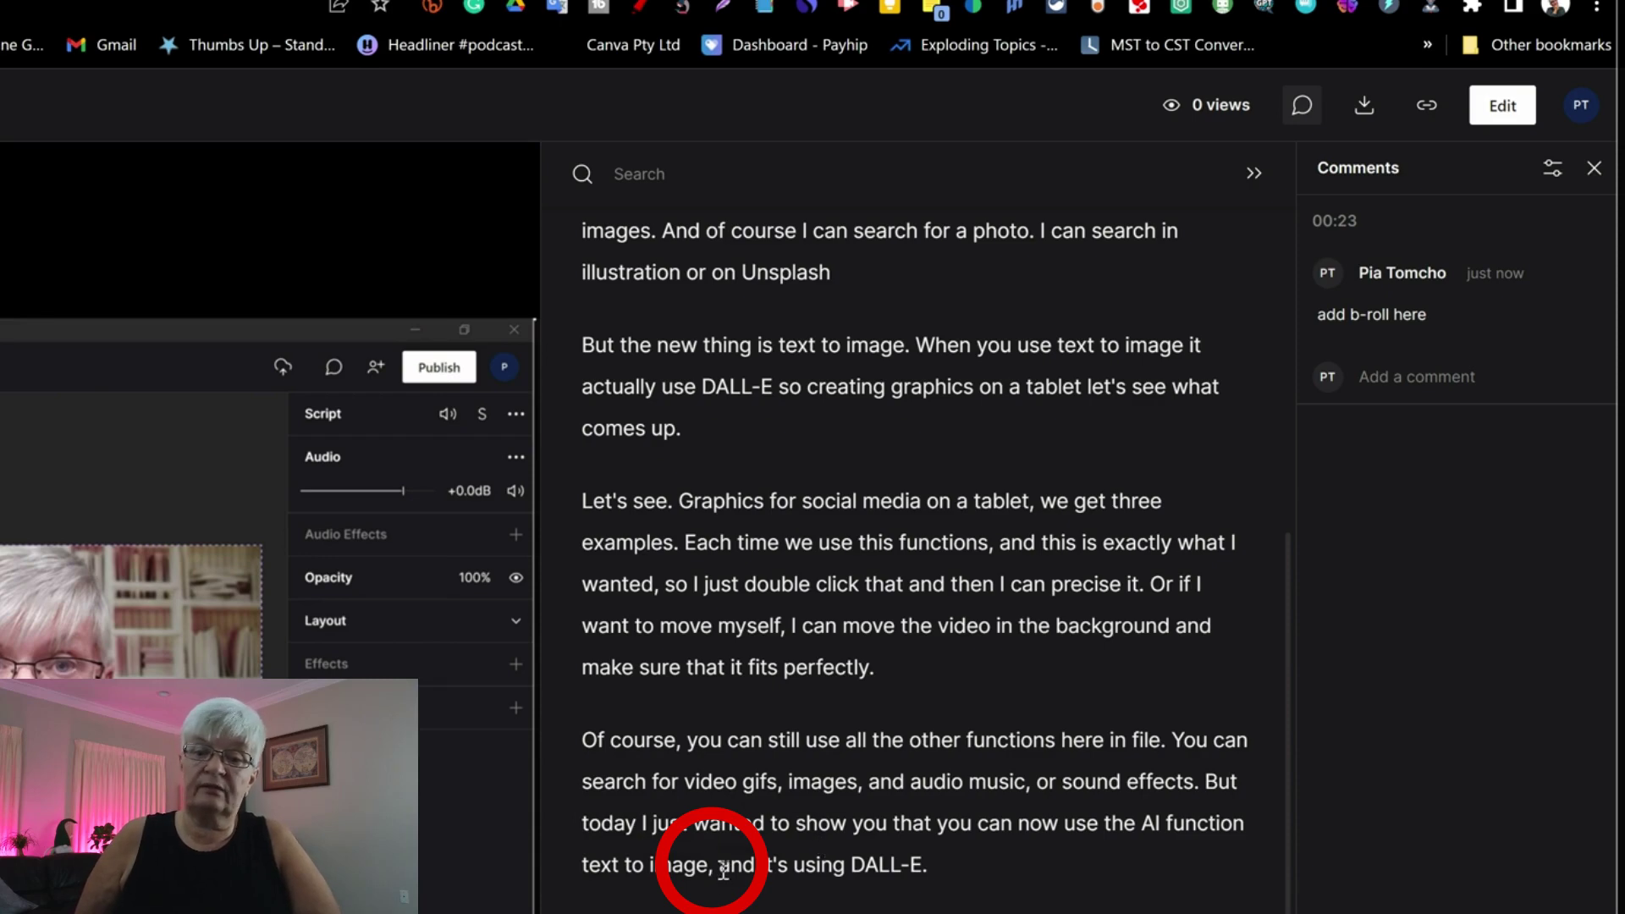
Post a background-noise comment ('bgr noice') right after 'text to image,' near the end.
click(720, 865)
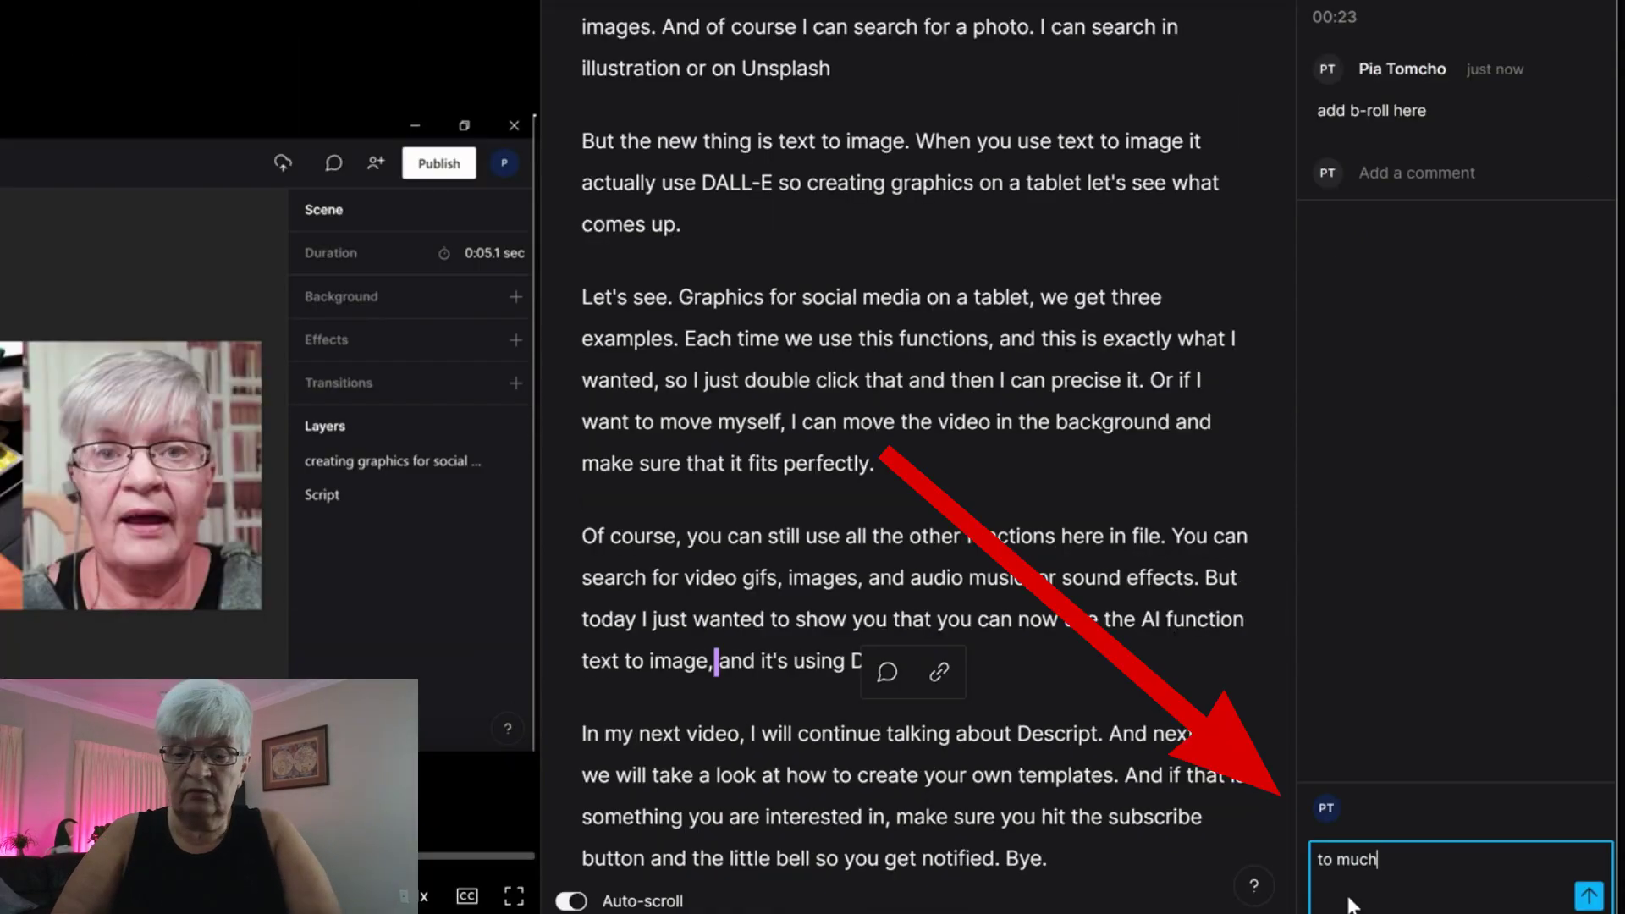
text(bgr )
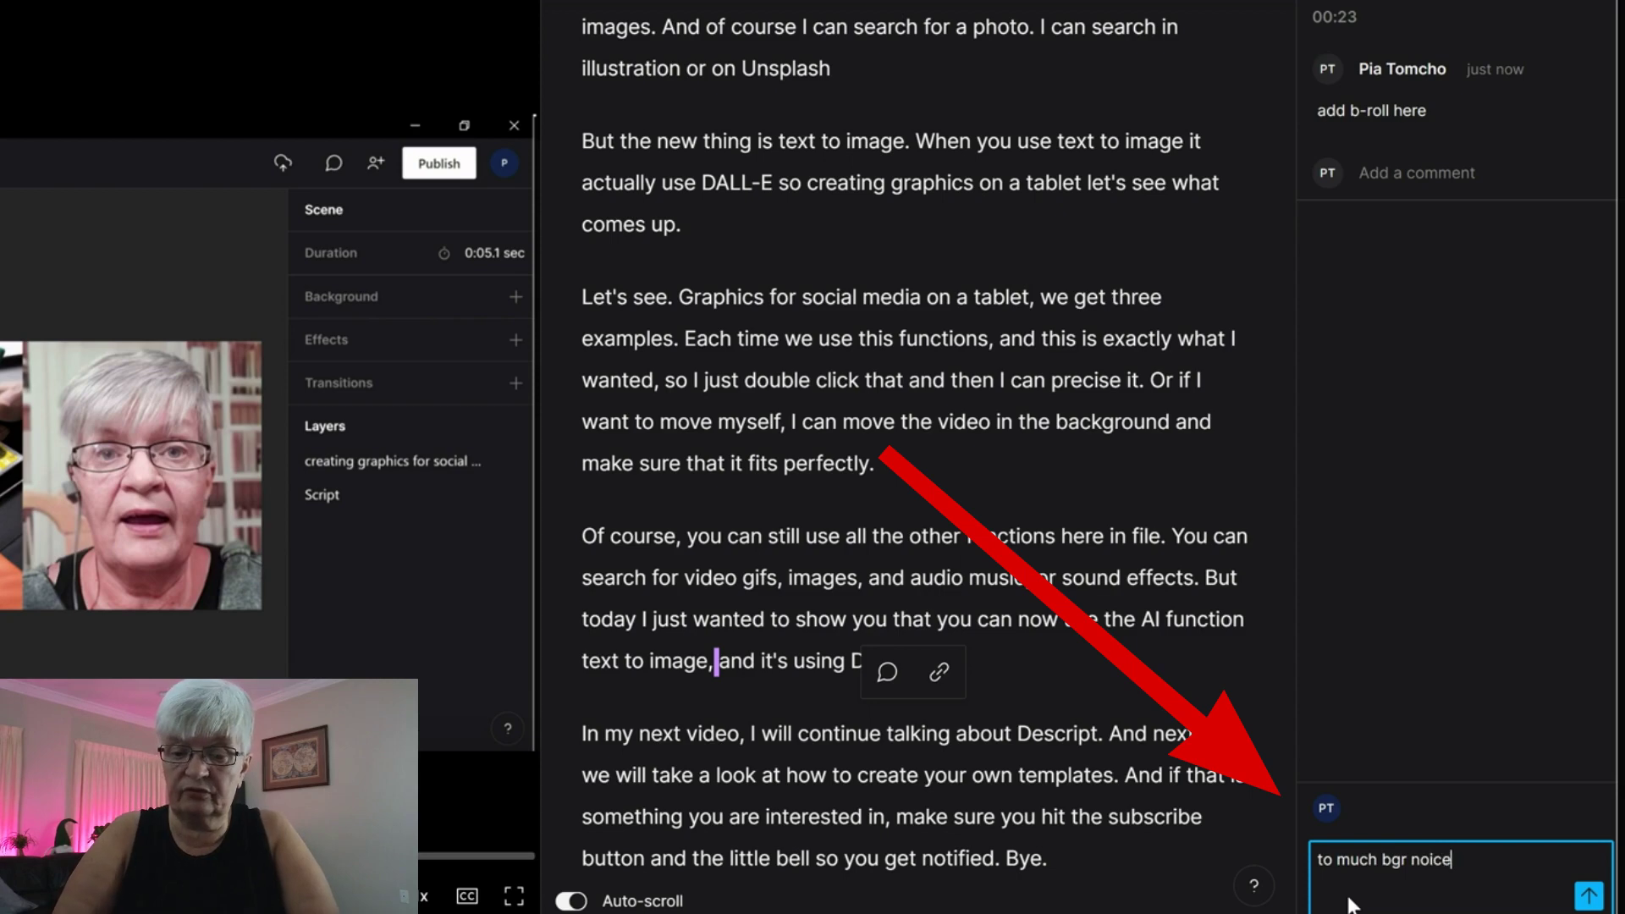
text(noice)
key(Return)
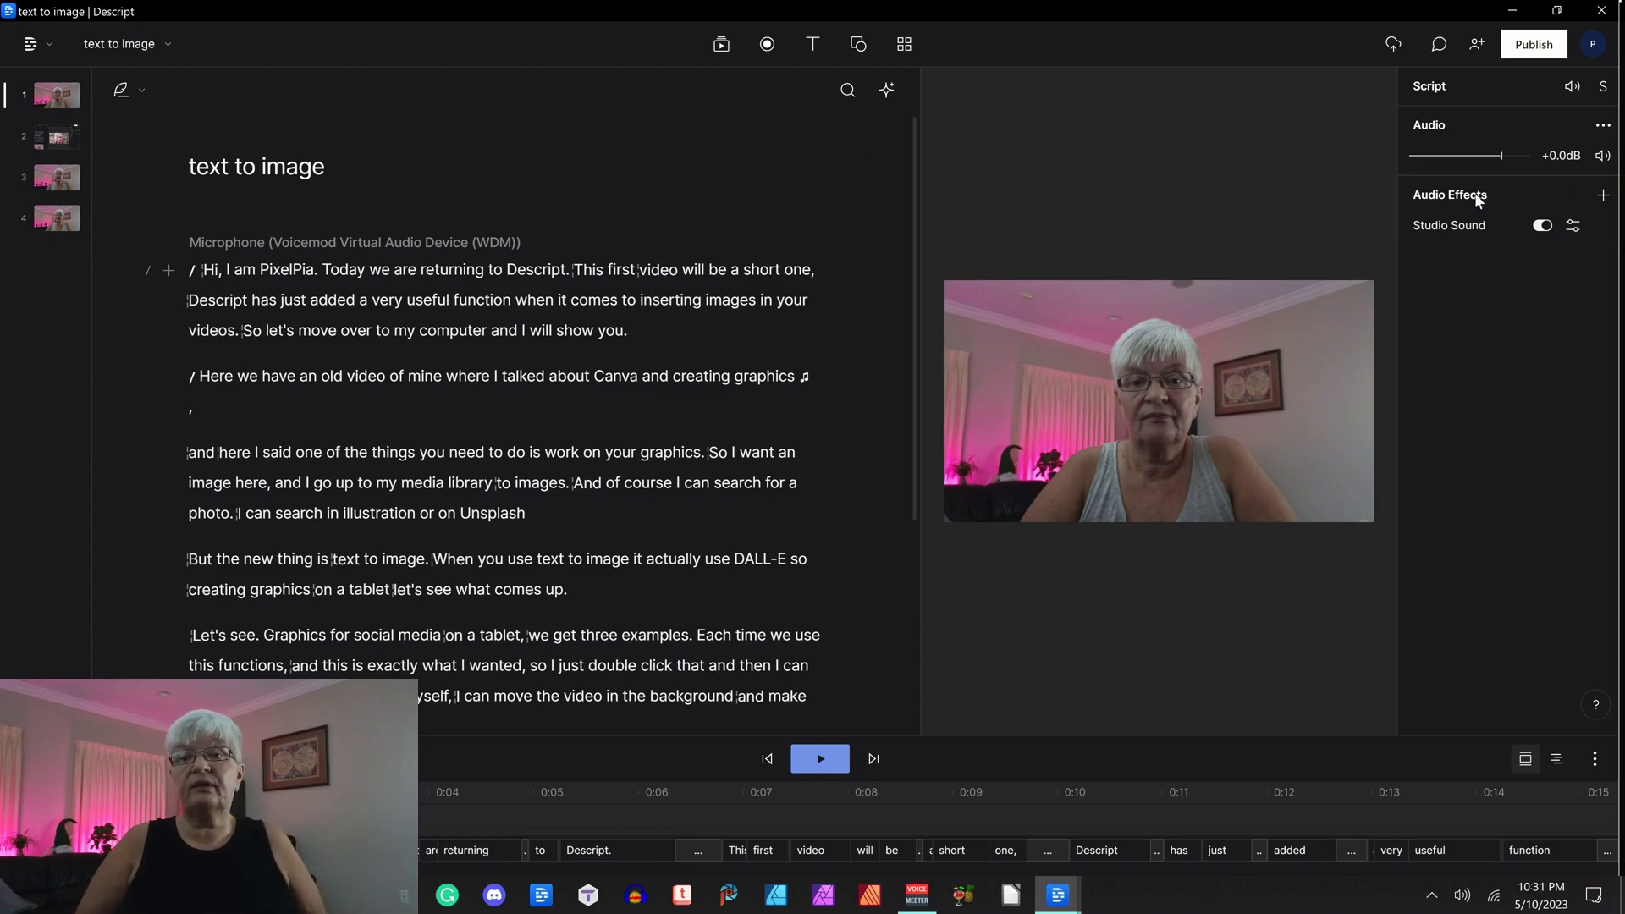
Reopen the share page, show comments, and jump playback to the 00:23 and 02:09 comments.
click(1534, 44)
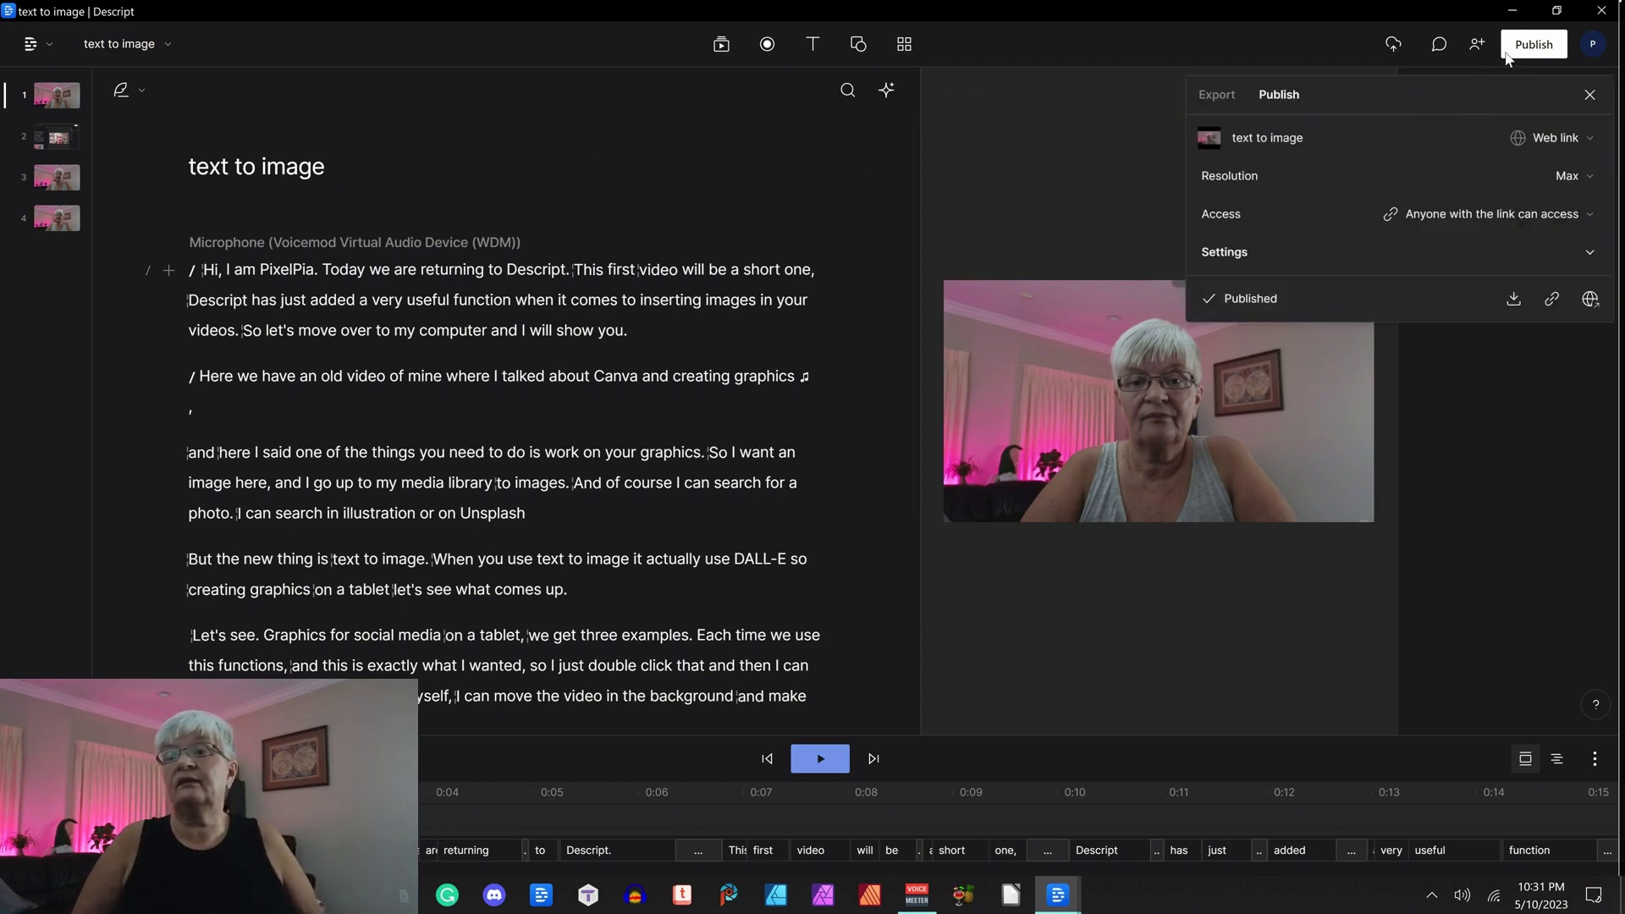
click(1590, 299)
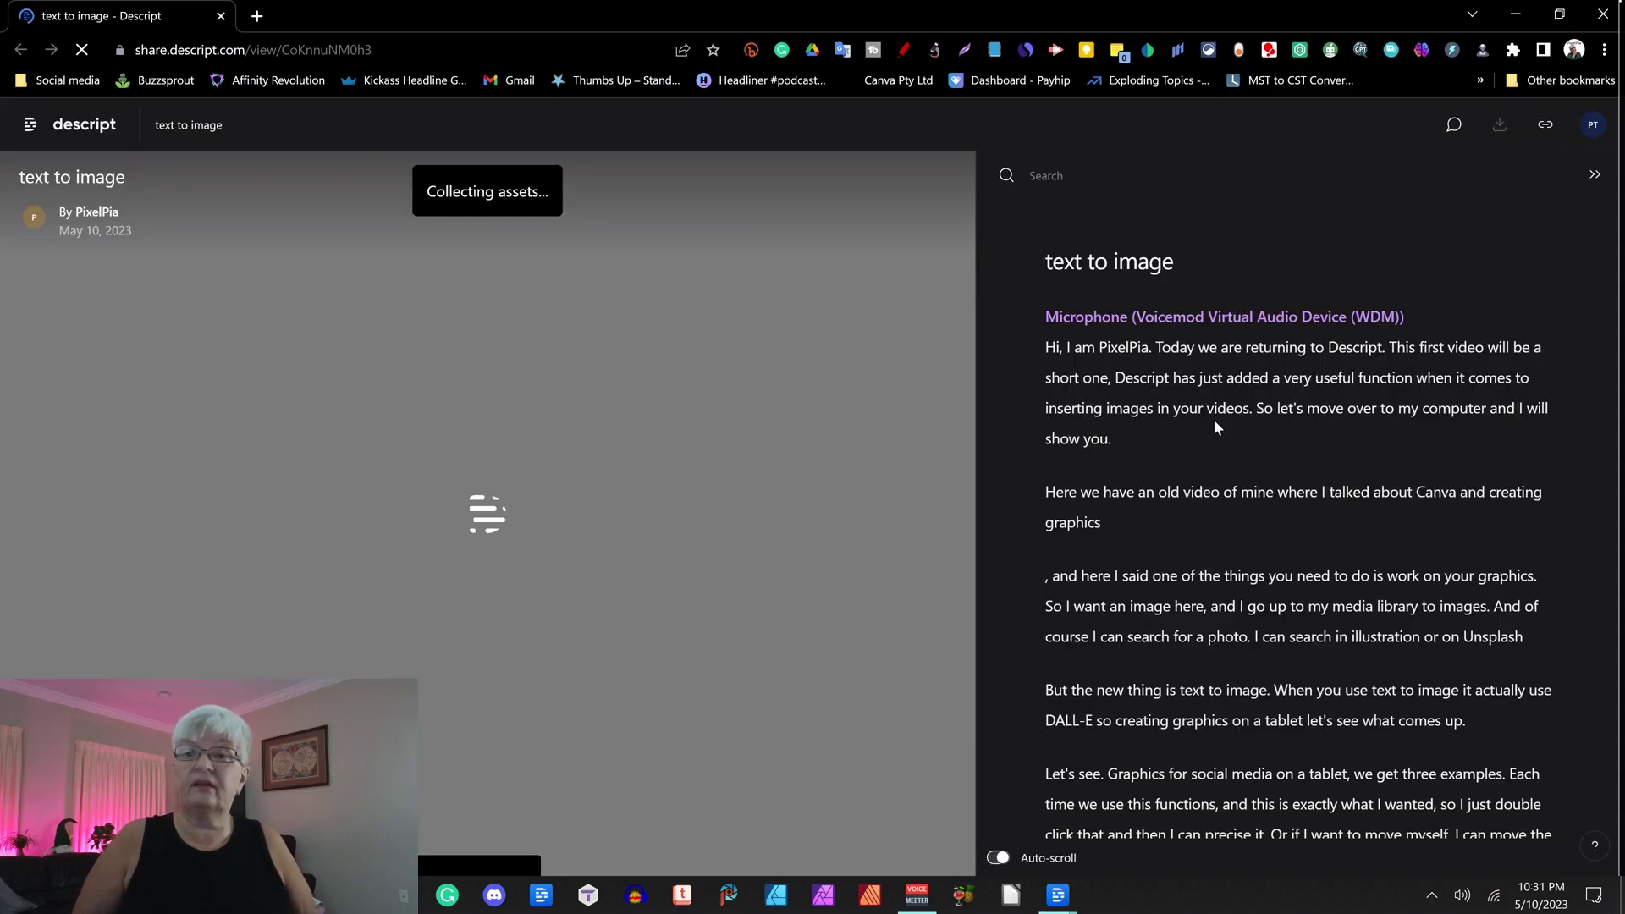
click(1374, 125)
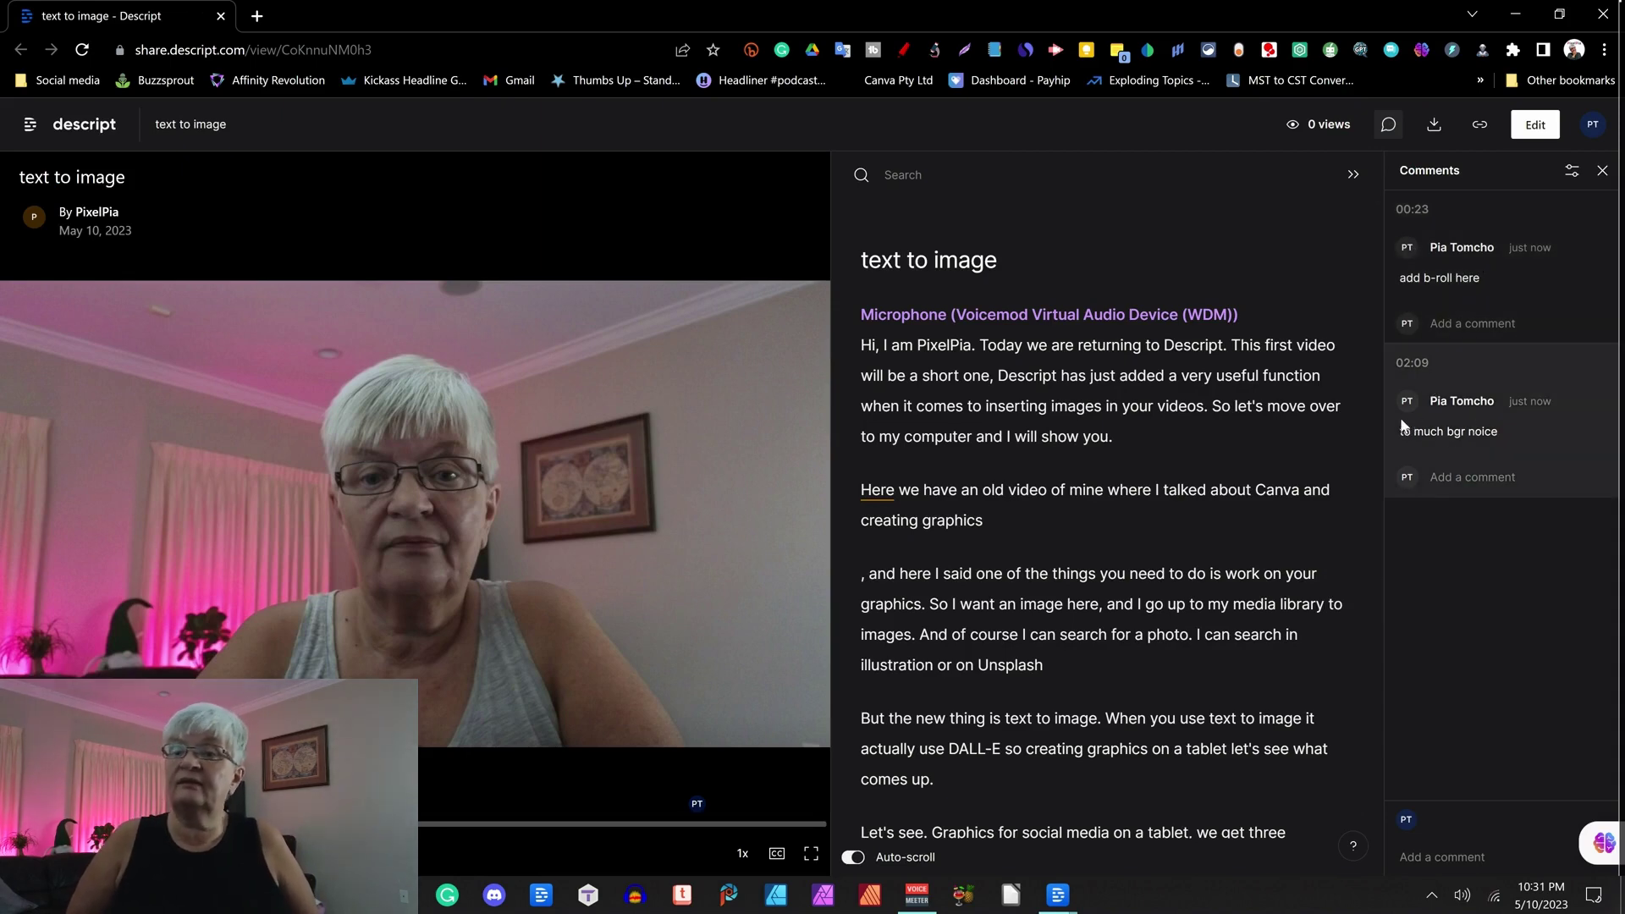
click(1466, 273)
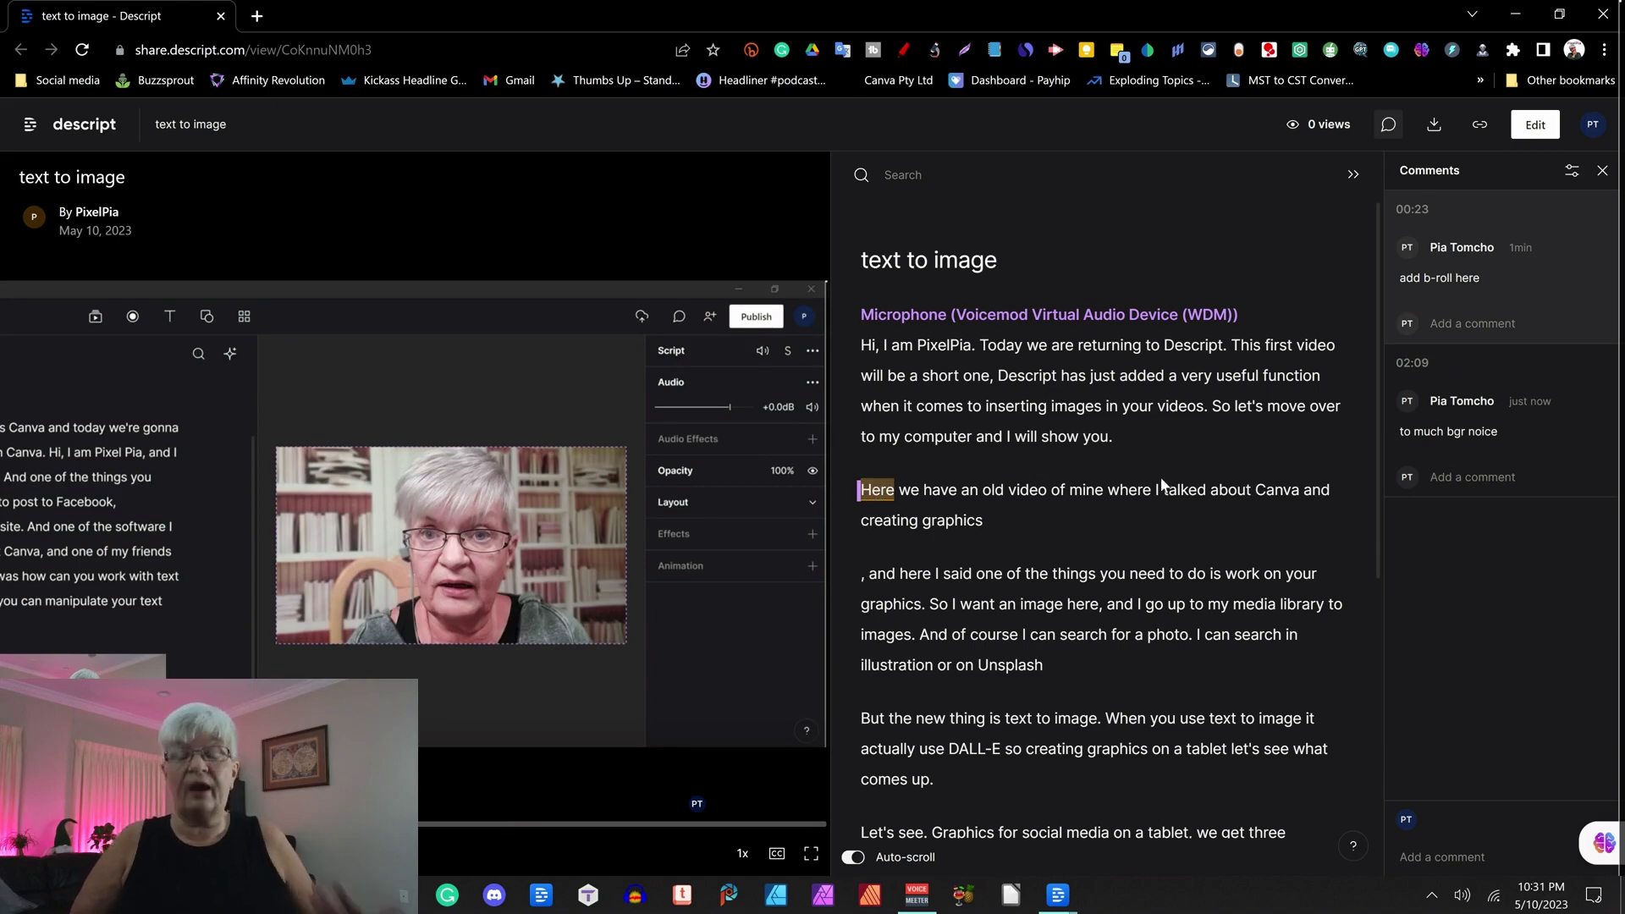
click(1449, 403)
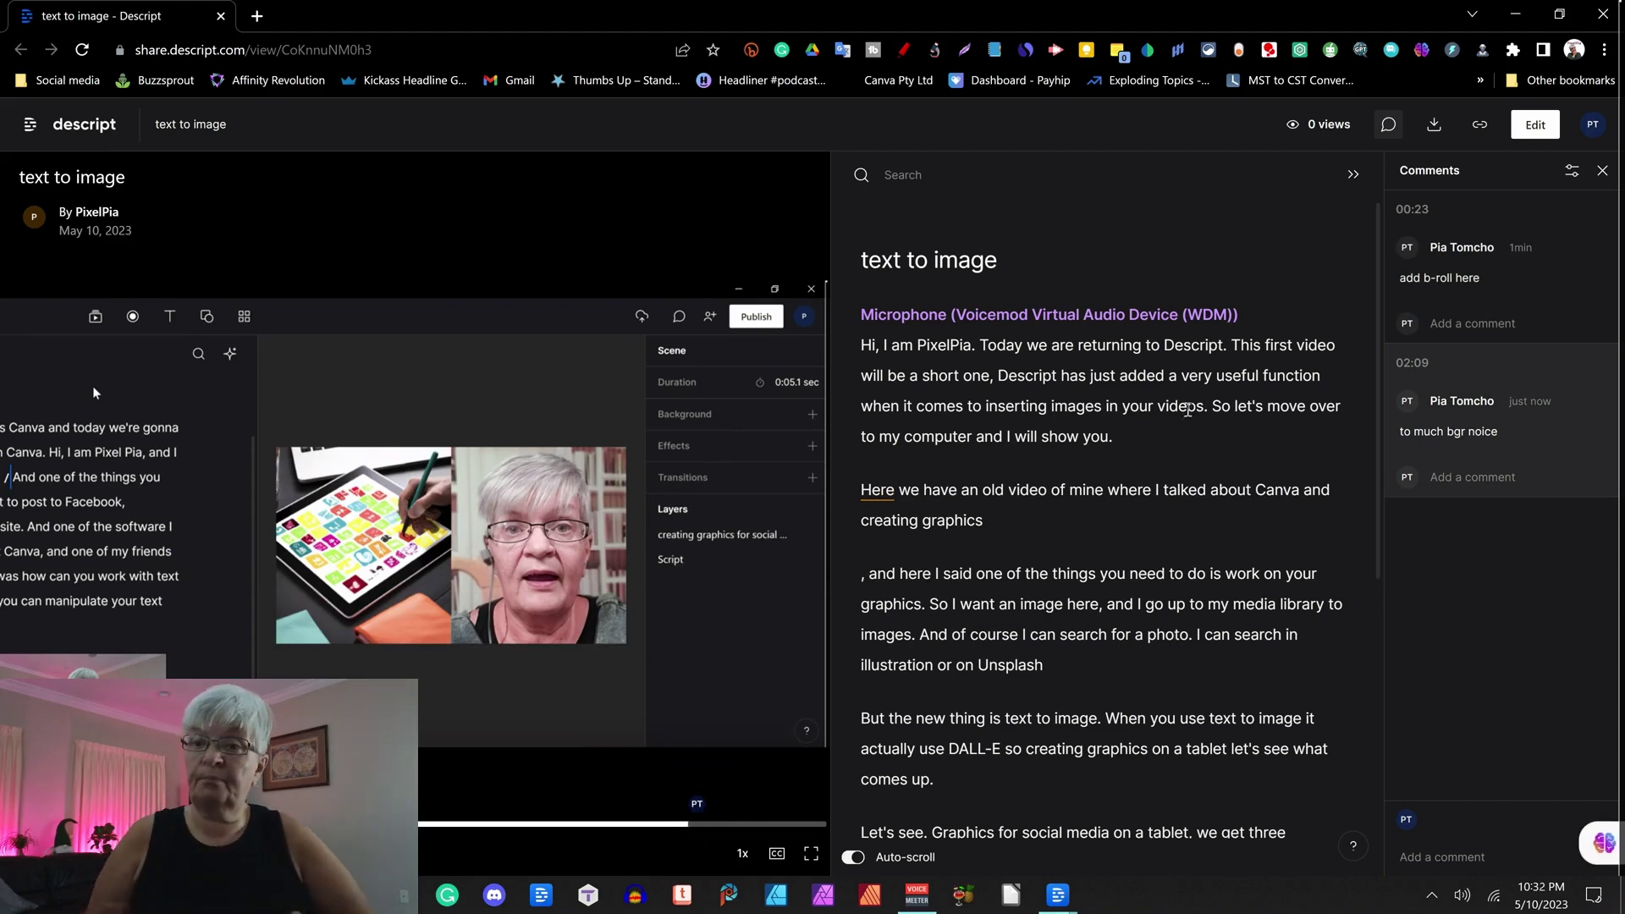
Close the browser share page and return Descript to the 'Descript for beginners' project list.
click(1599, 15)
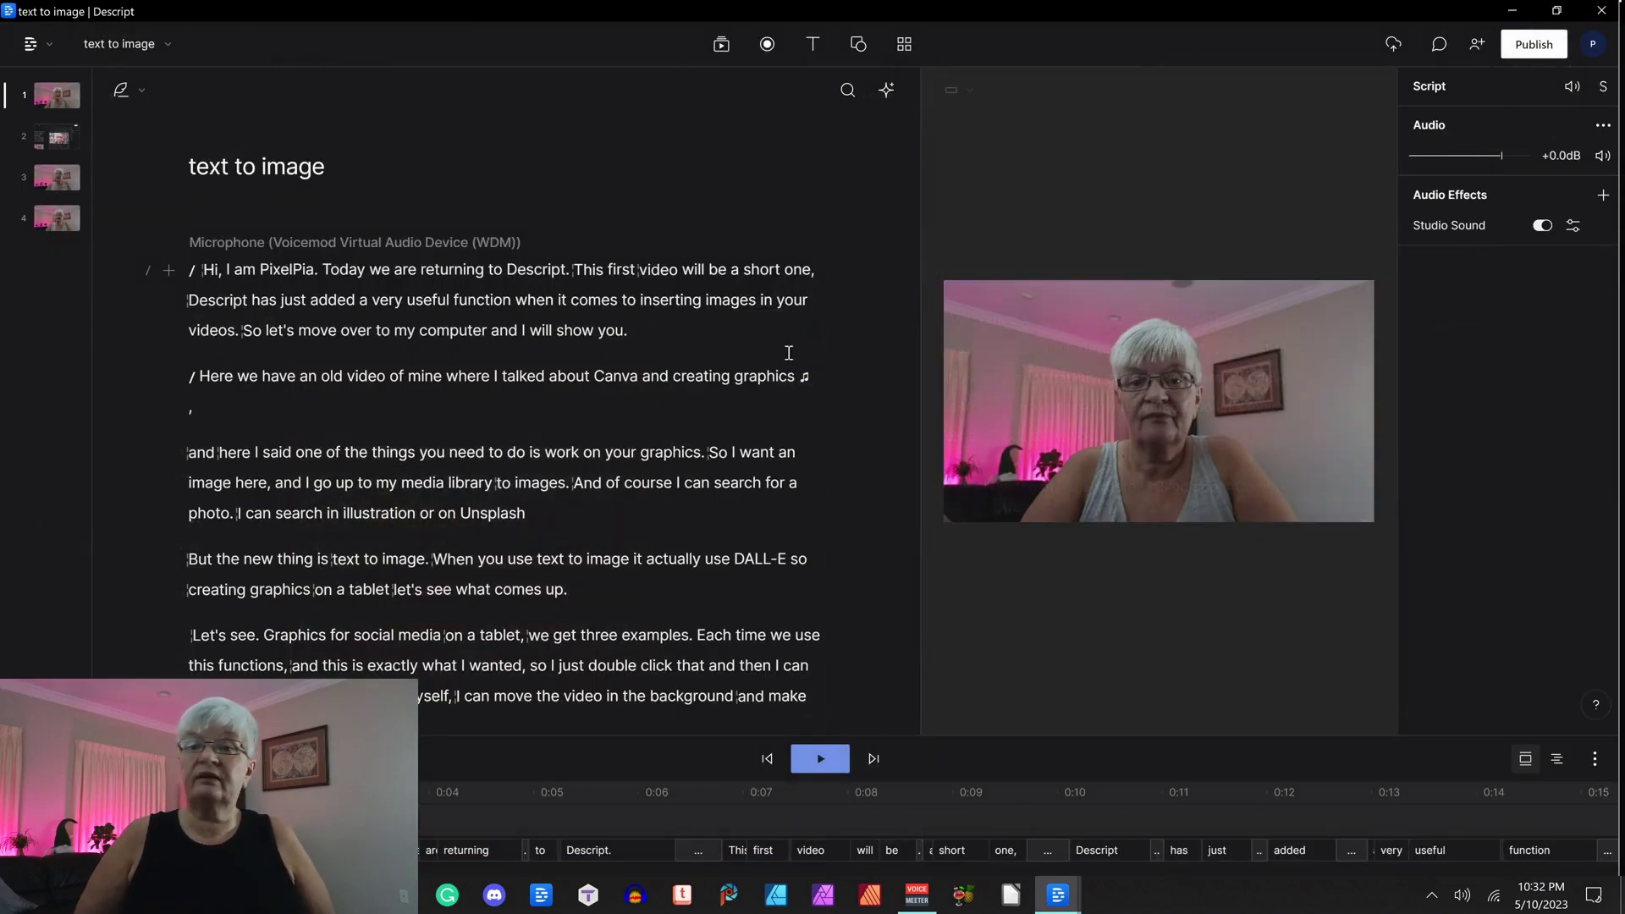
click(50, 39)
key(Return)
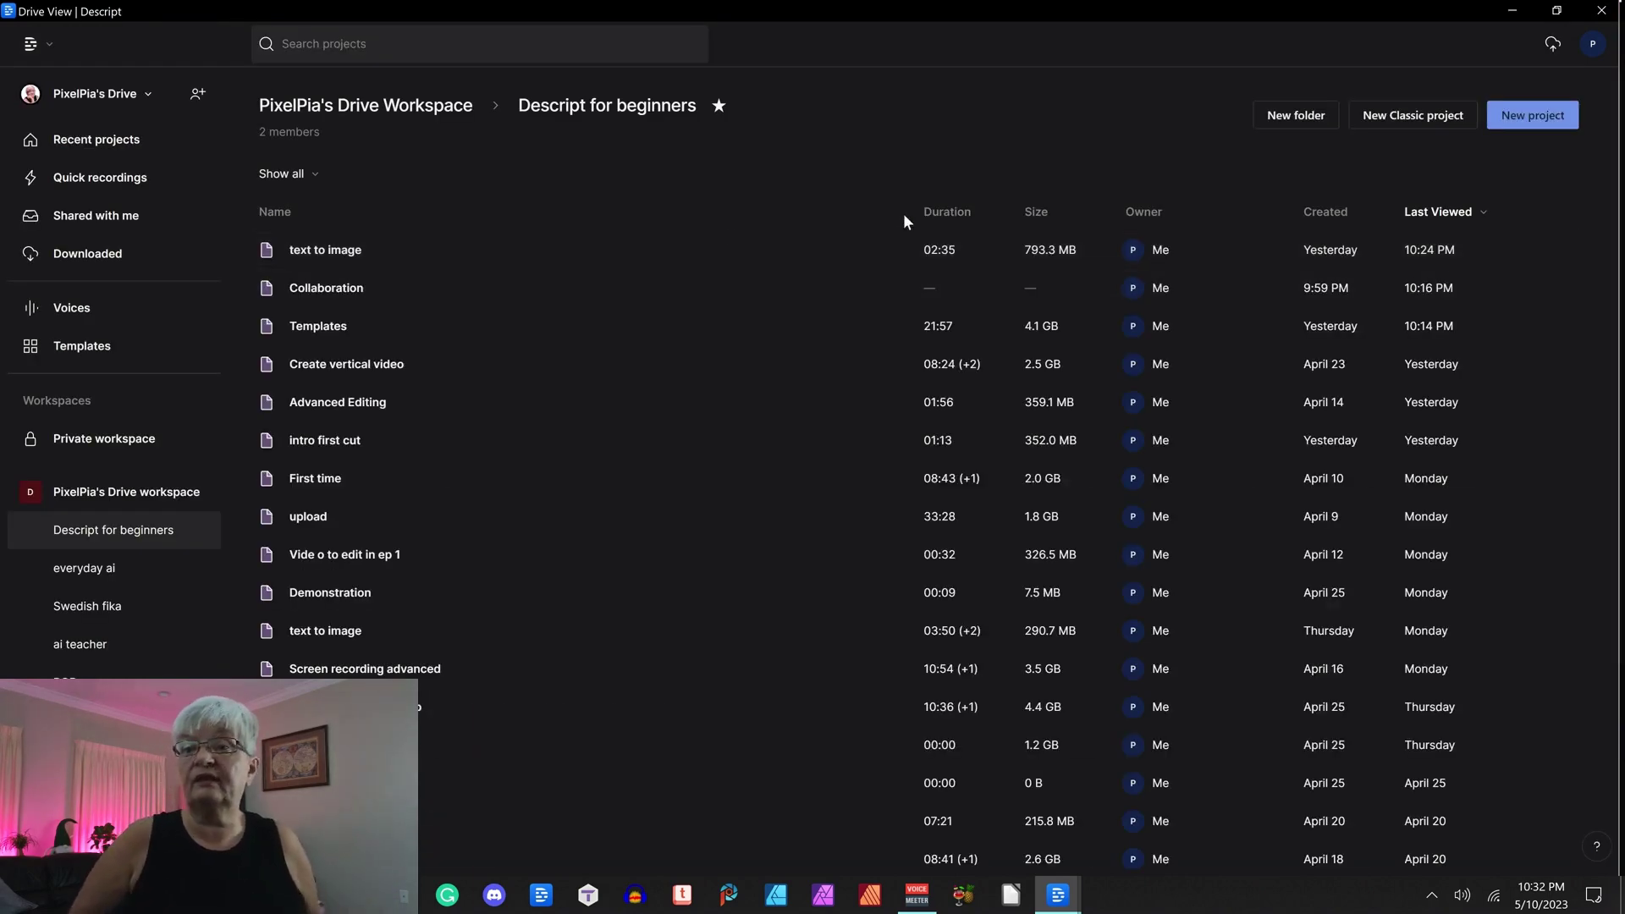